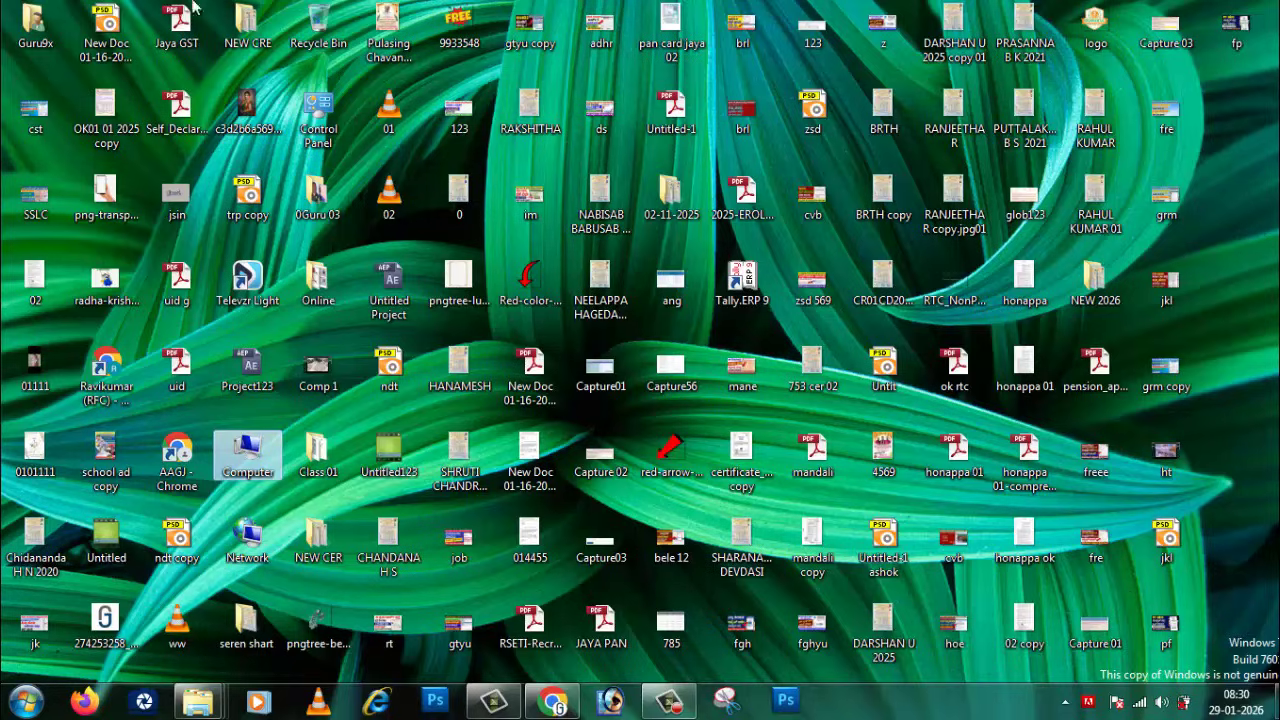
Switch to Chrome and open a new browser tab
{"action": "left_click", "coordinate": [553, 700]}
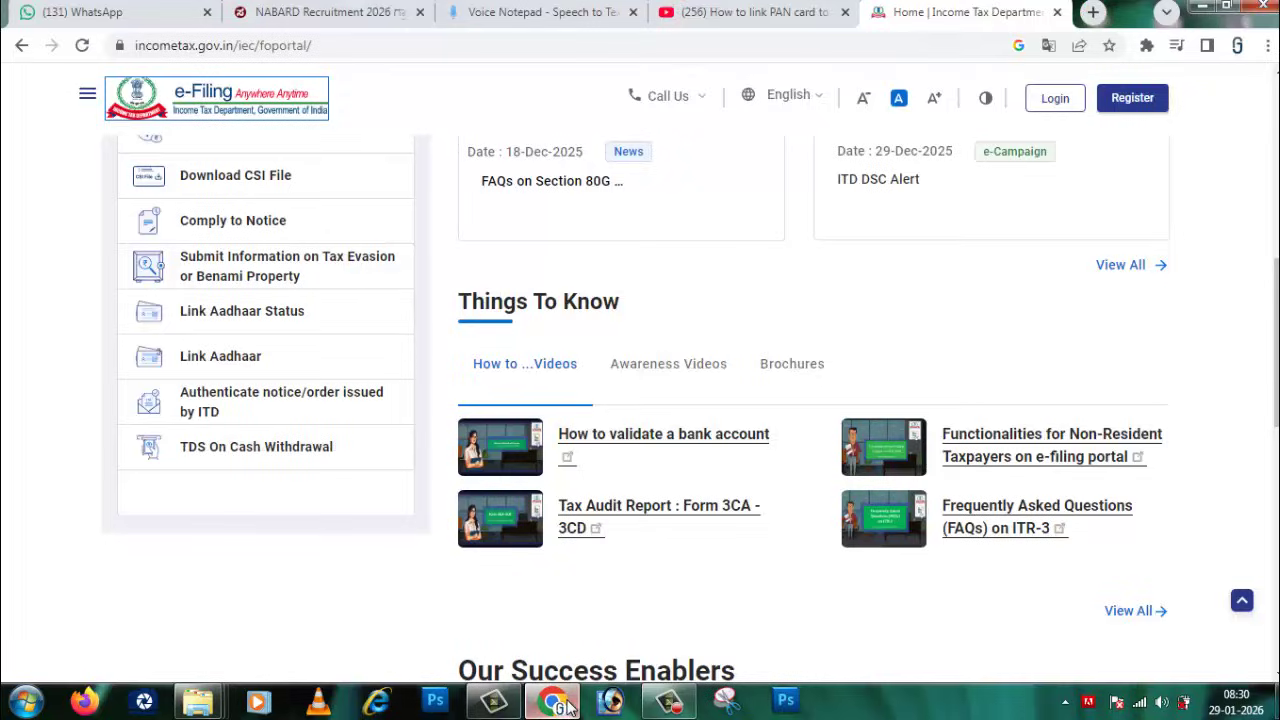
{"action": "left_click", "coordinate": [1092, 13]}
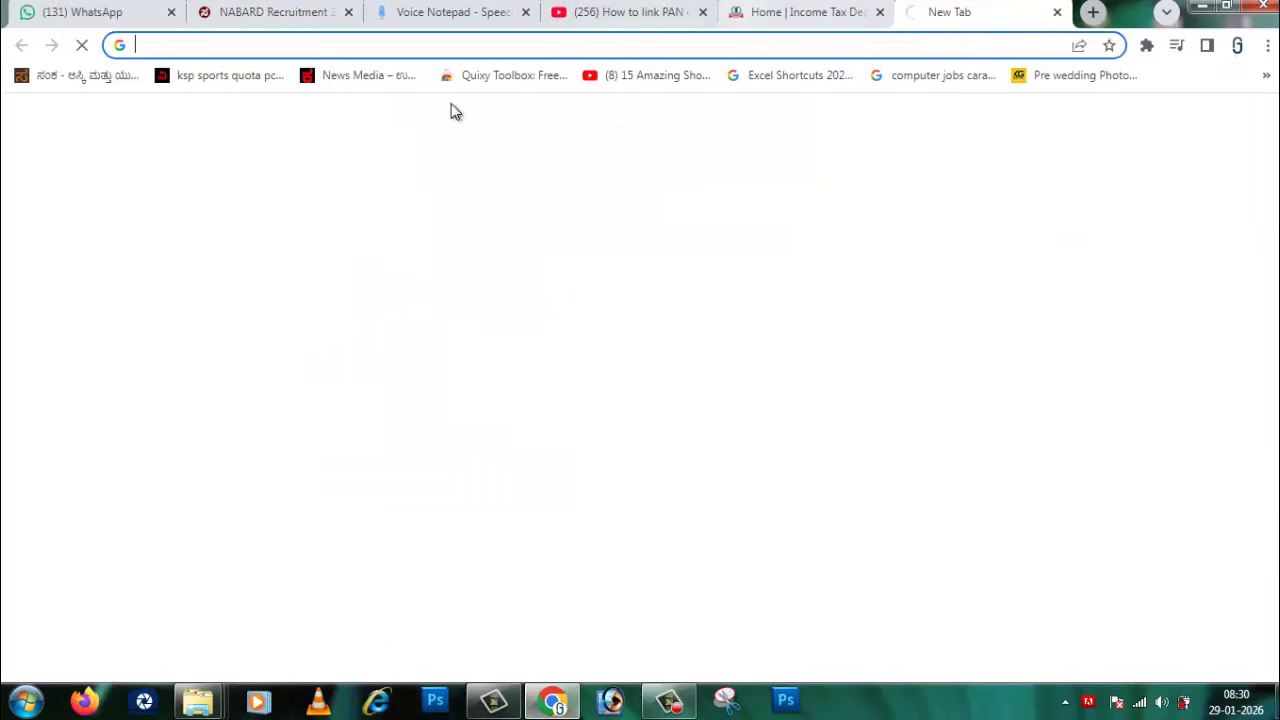
{"action": "left_click", "coordinate": [1203, 8]}
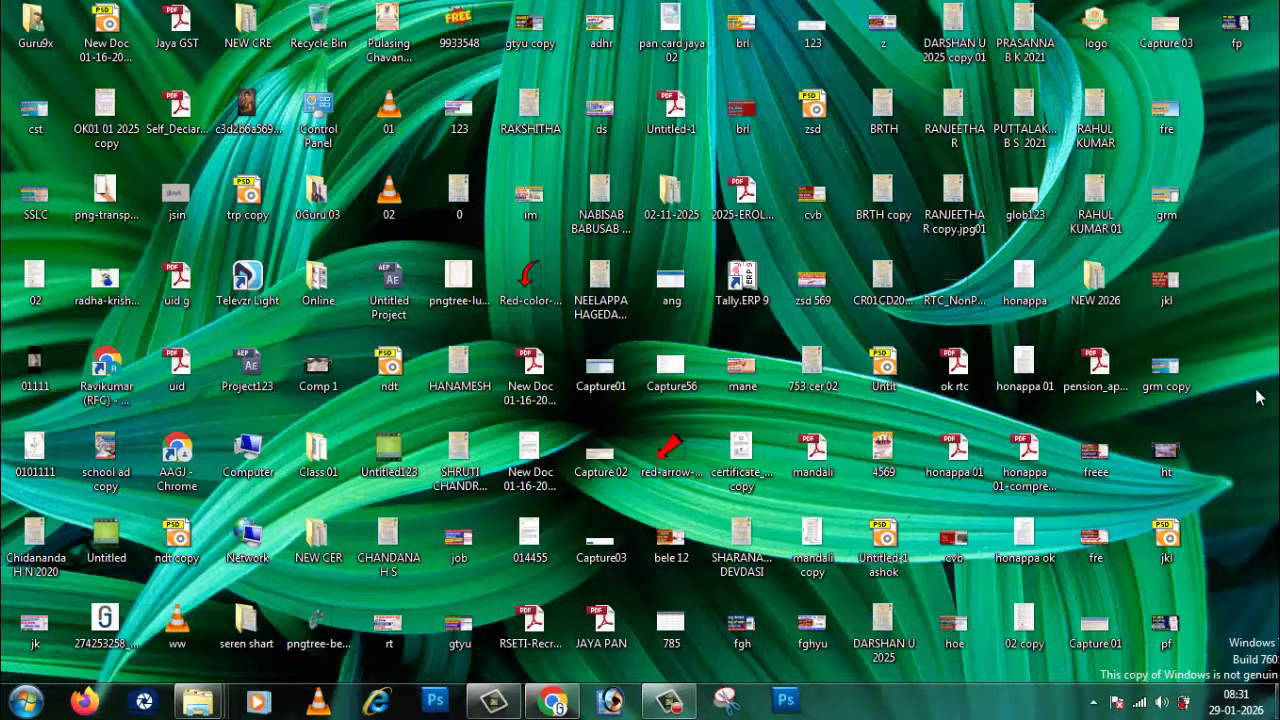
{"action": "left_click", "coordinate": [553, 700]}
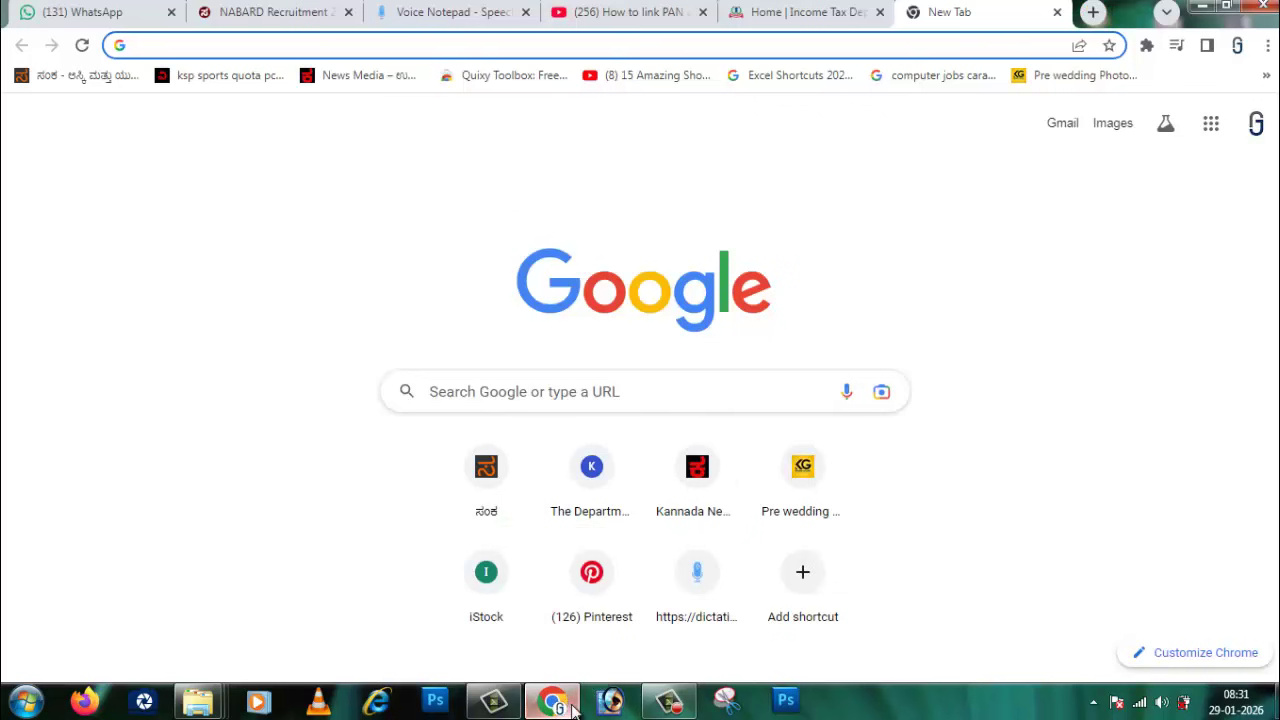
Search Google for incometax and open the Income Tax Department home page from the results
{"action": "left_click", "coordinate": [340, 46]}
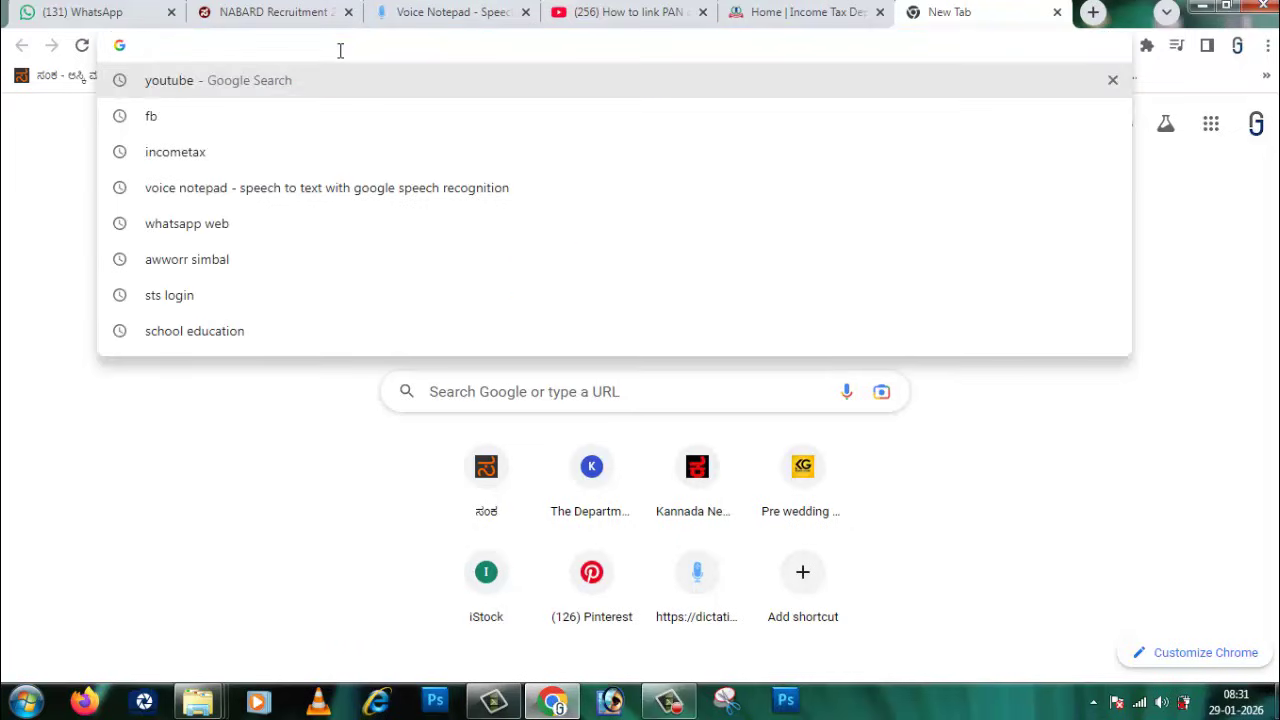
{"action": "left_click", "coordinate": [195, 165]}
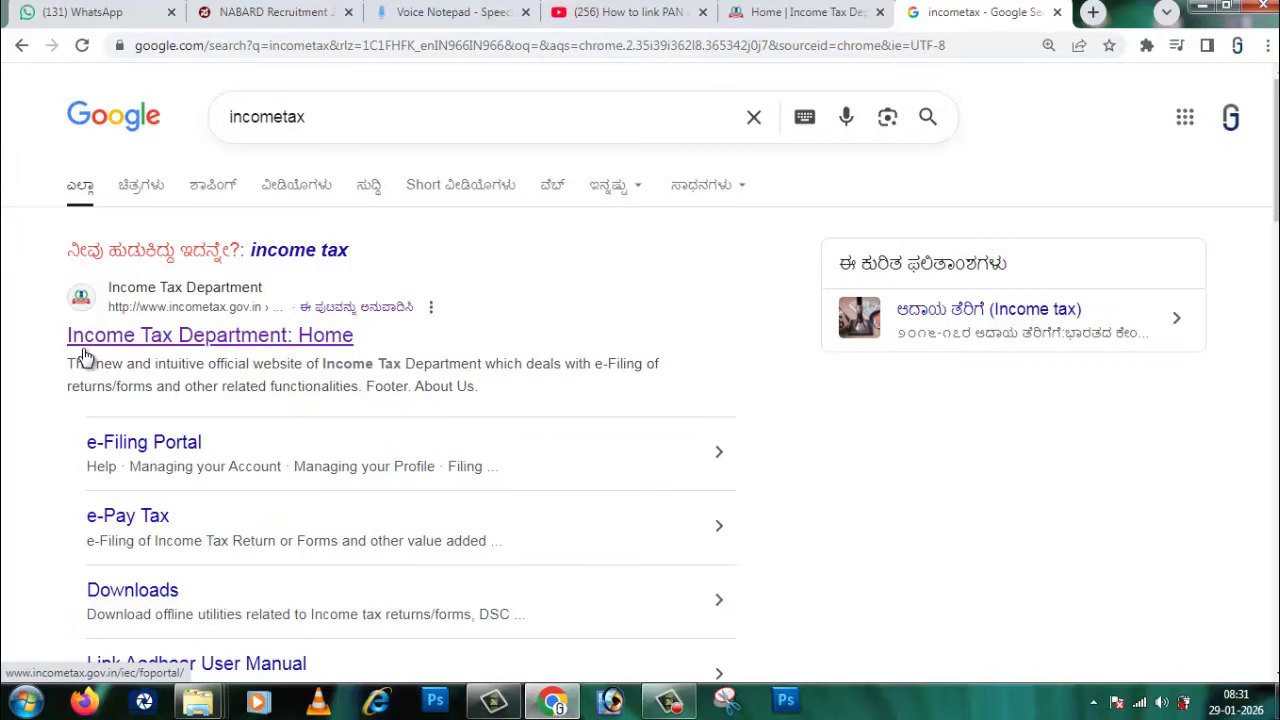
{"action": "left_click", "coordinate": [242, 340]}
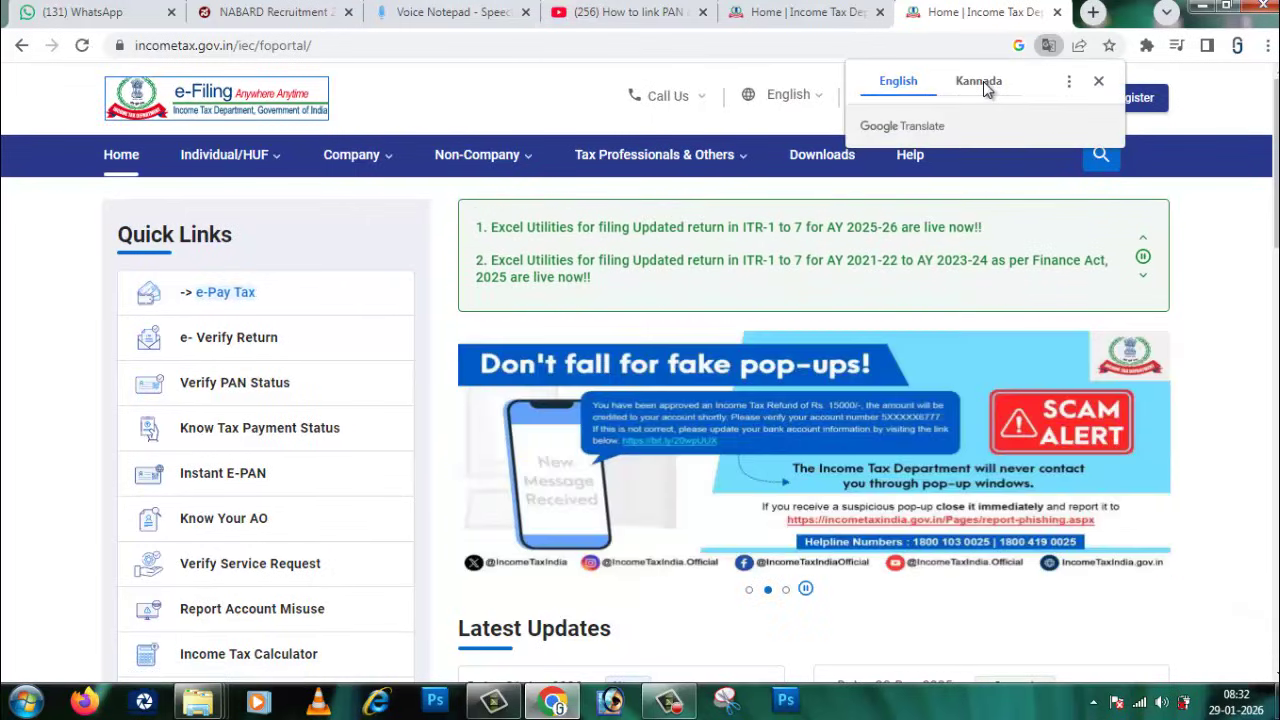
Translate the e-Filing portal home page from English into Kannada and dismiss the translation popup and site language list
{"action": "left_click", "coordinate": [983, 81]}
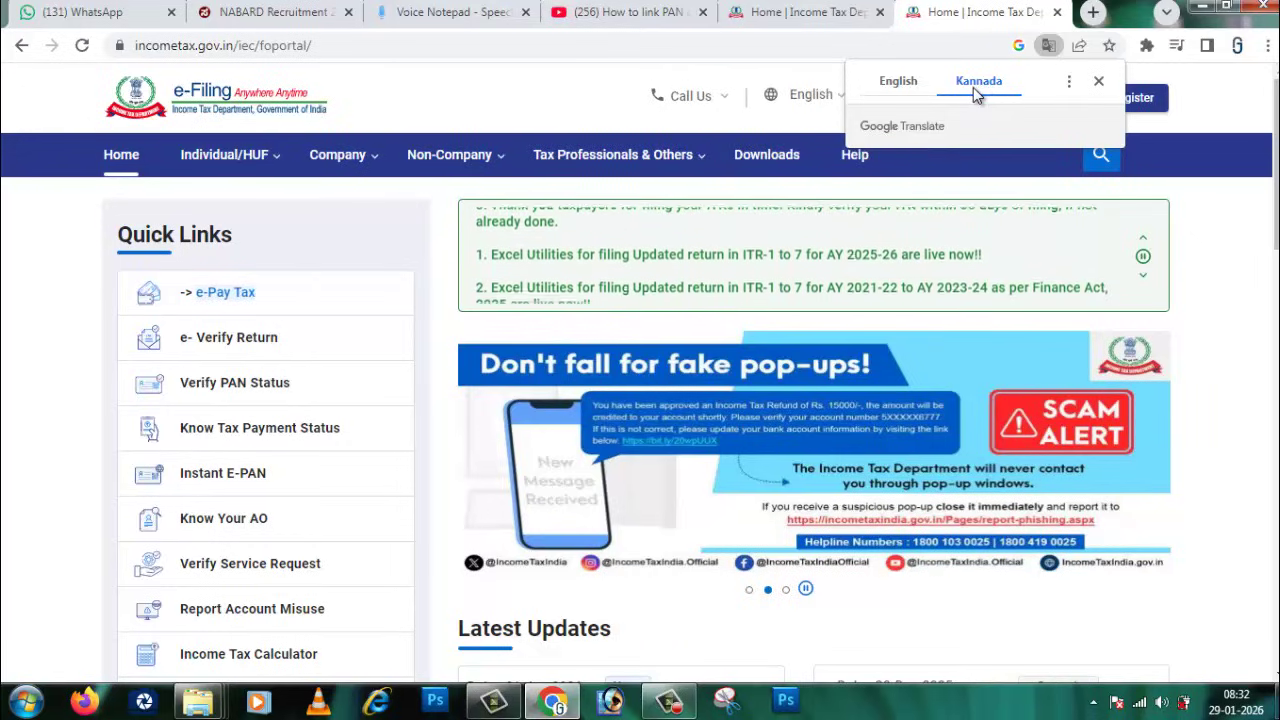
{"action": "left_click", "coordinate": [1099, 82]}
{"action": "left_click", "coordinate": [846, 98]}
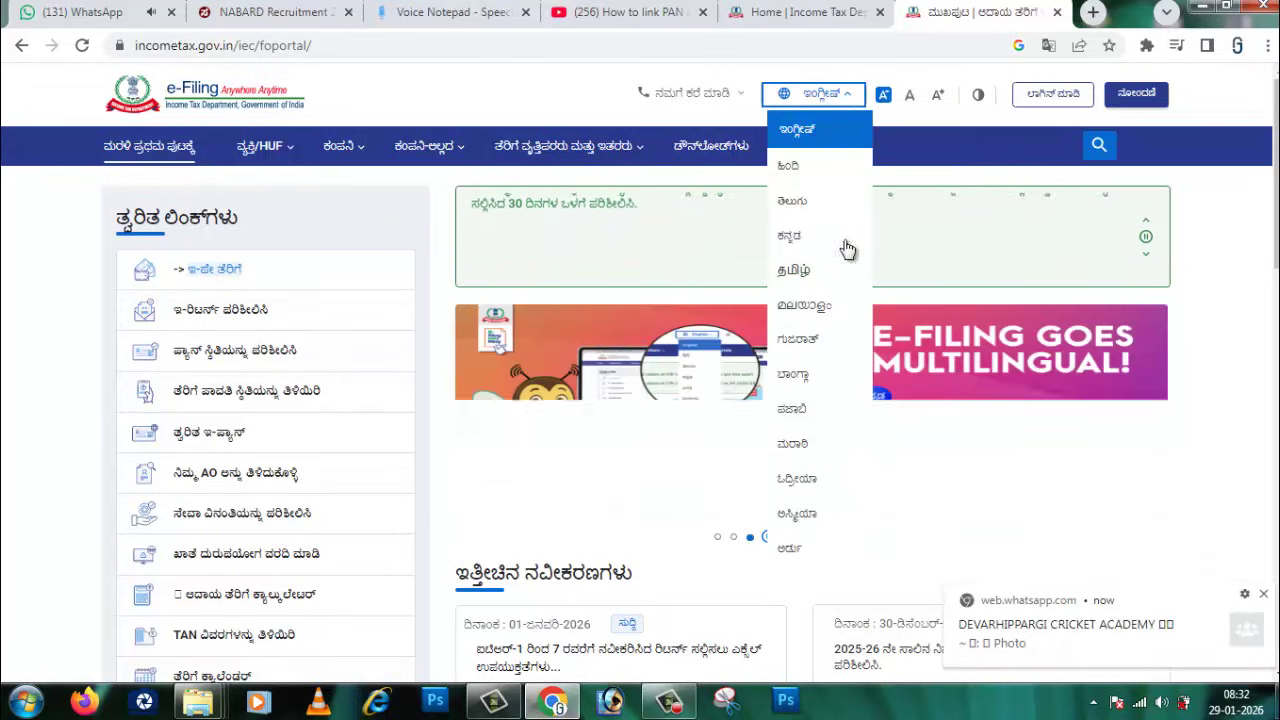
{"action": "left_click", "coordinate": [443, 223]}
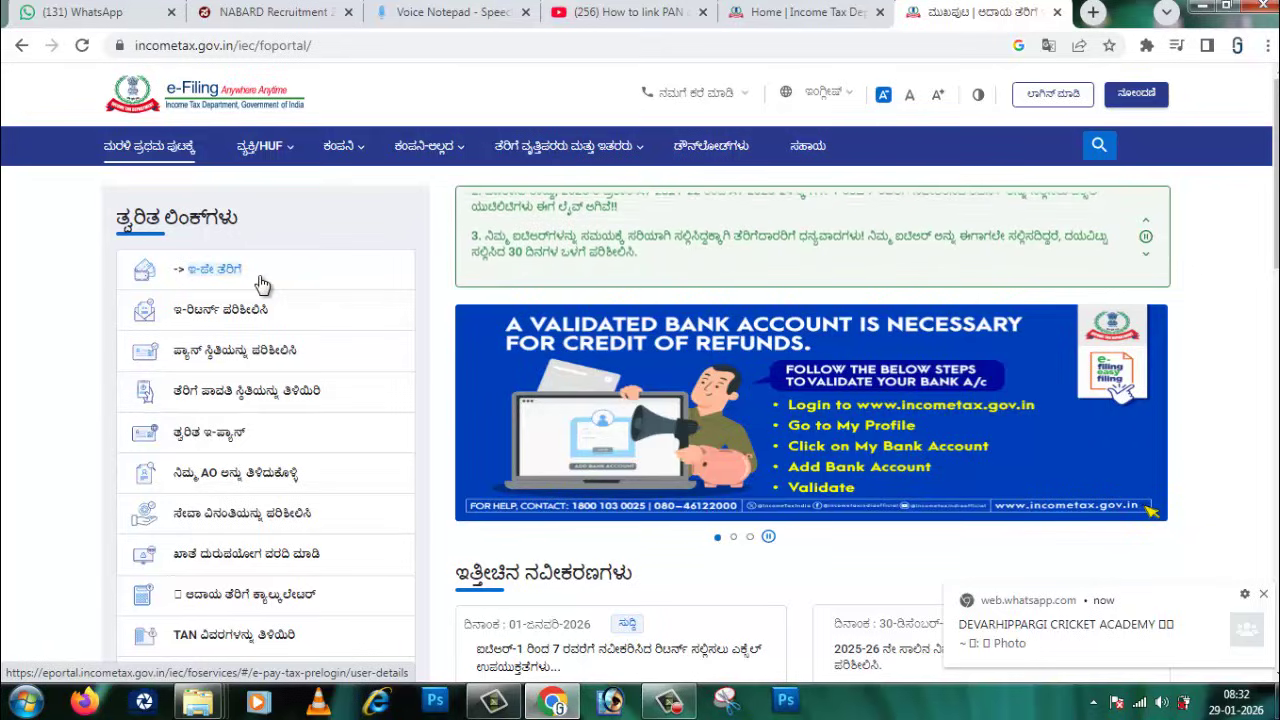
Enlarge the page and open the Link Aadhaar service from the portal's quick links
{"action": "key", "text": "ctrl+plus"}
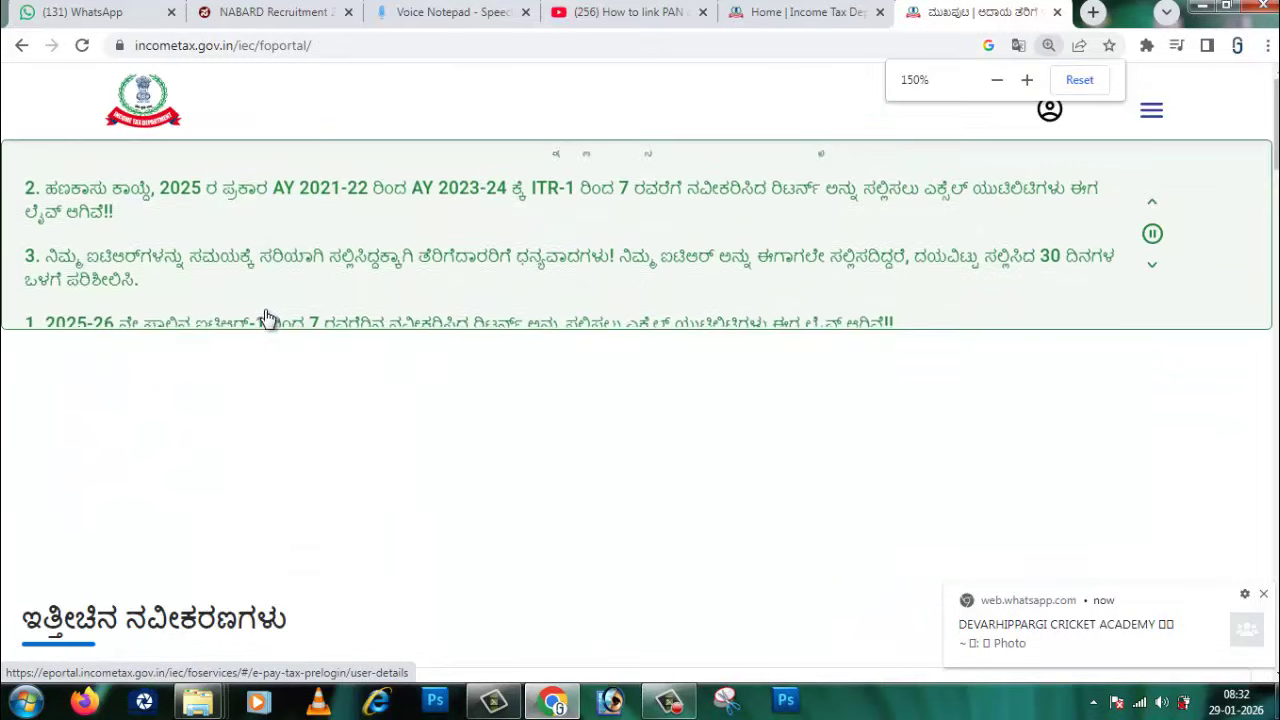
{"action": "key", "text": "ctrl+minus"}
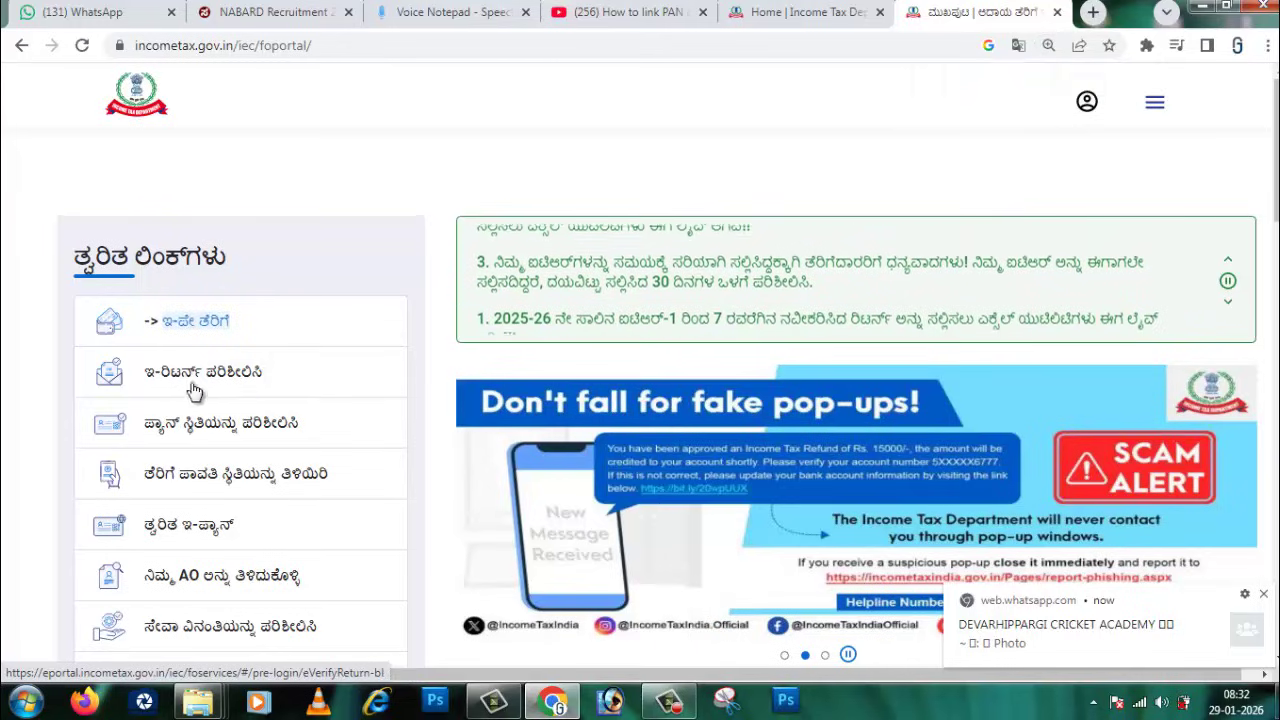
{"action": "scroll", "coordinate": [300, 380], "scroll_direction": "down", "scroll_amount": 1}
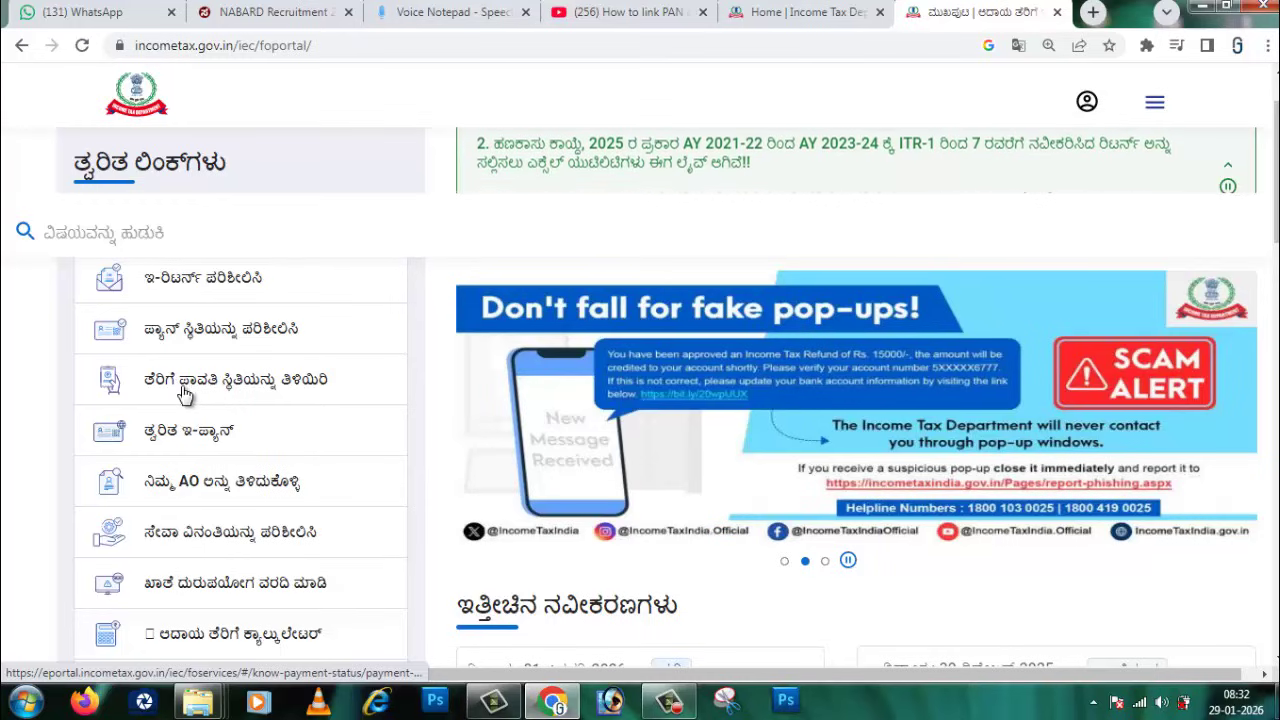
{"action": "scroll", "coordinate": [325, 398], "scroll_direction": "down", "scroll_amount": 1}
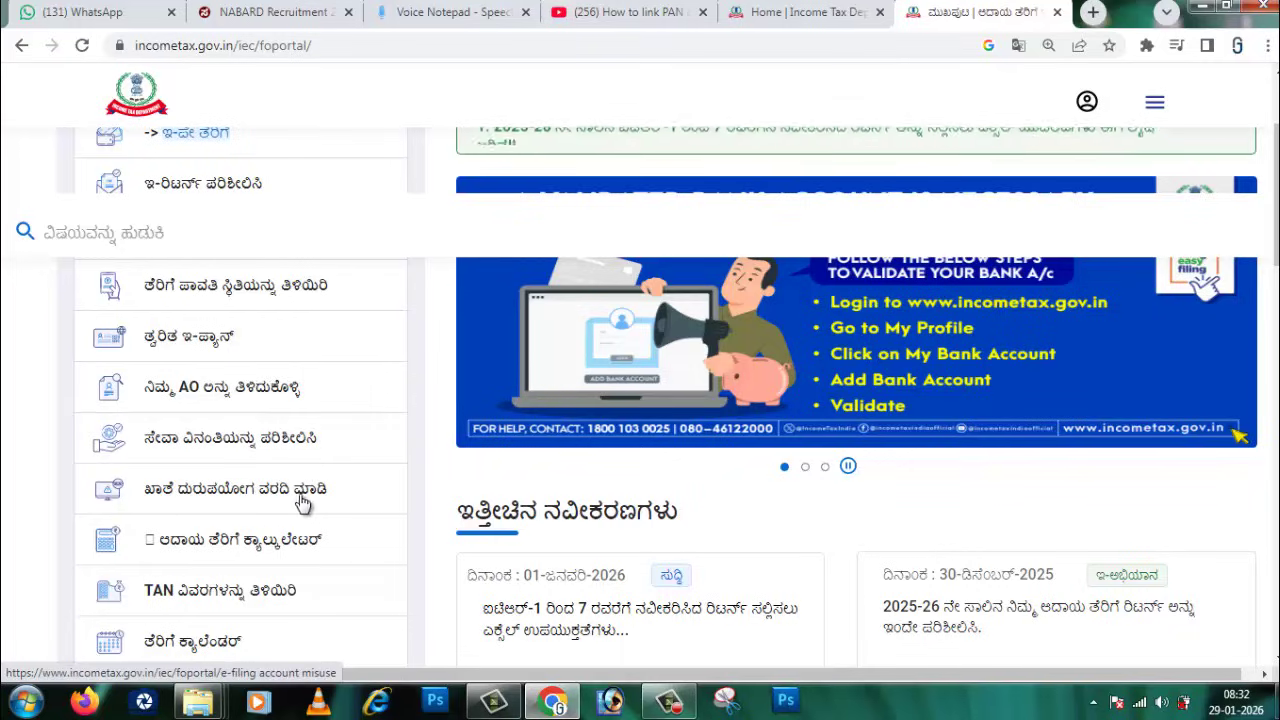
{"action": "scroll", "coordinate": [323, 506], "scroll_direction": "down", "scroll_amount": 1}
{"action": "scroll", "coordinate": [323, 506], "scroll_direction": "down", "scroll_amount": 1}
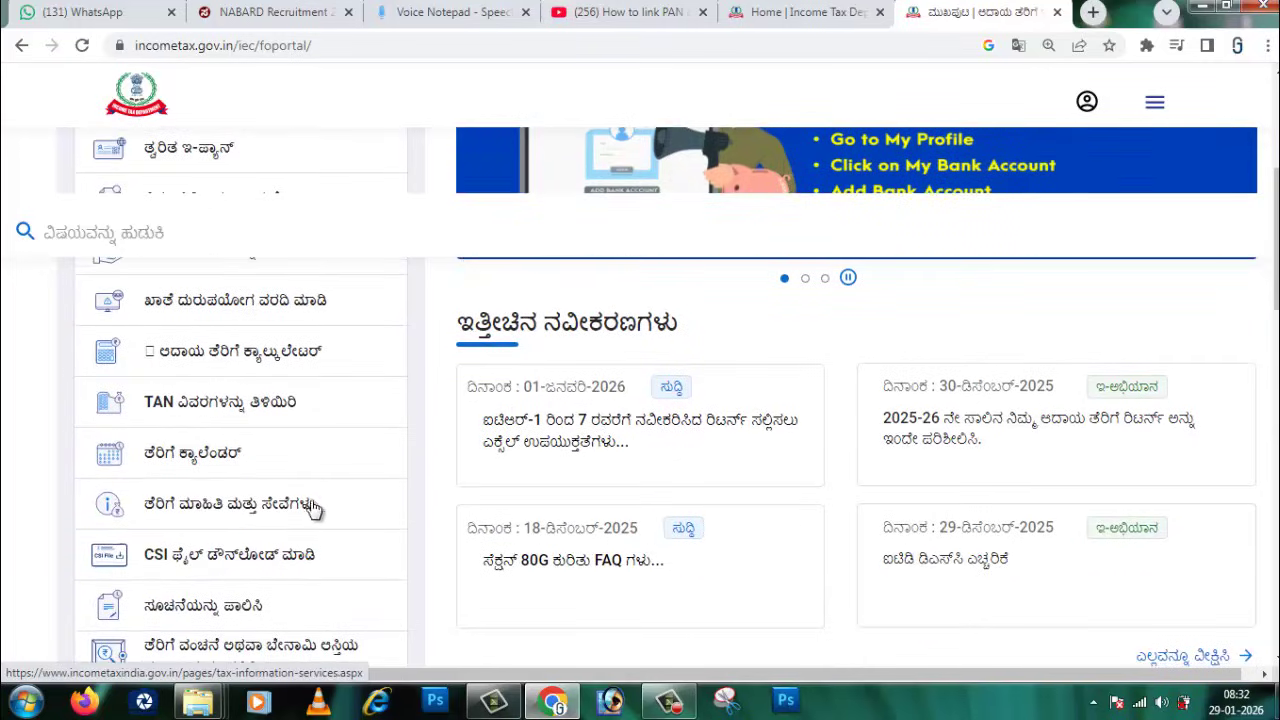
{"action": "scroll", "coordinate": [270, 518], "scroll_direction": "down", "scroll_amount": 1}
{"action": "scroll", "coordinate": [210, 512], "scroll_direction": "down", "scroll_amount": 1}
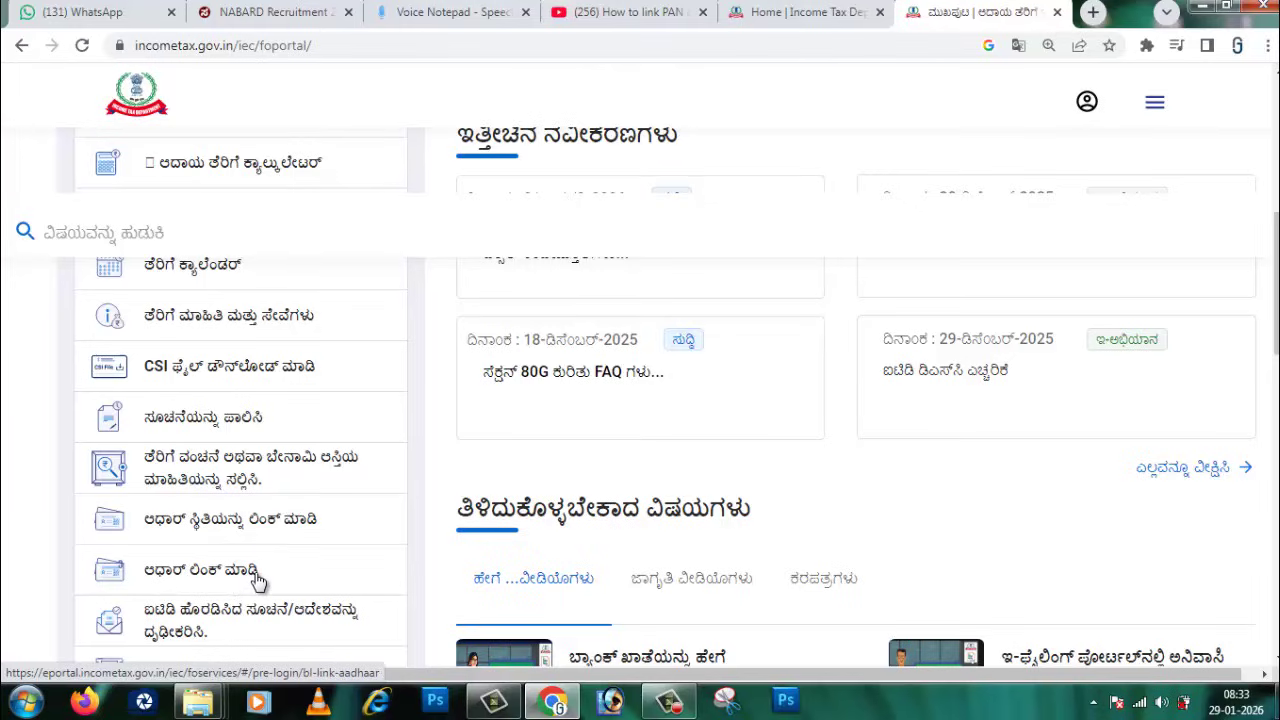
{"action": "scroll", "coordinate": [228, 563], "scroll_direction": "down", "scroll_amount": 1}
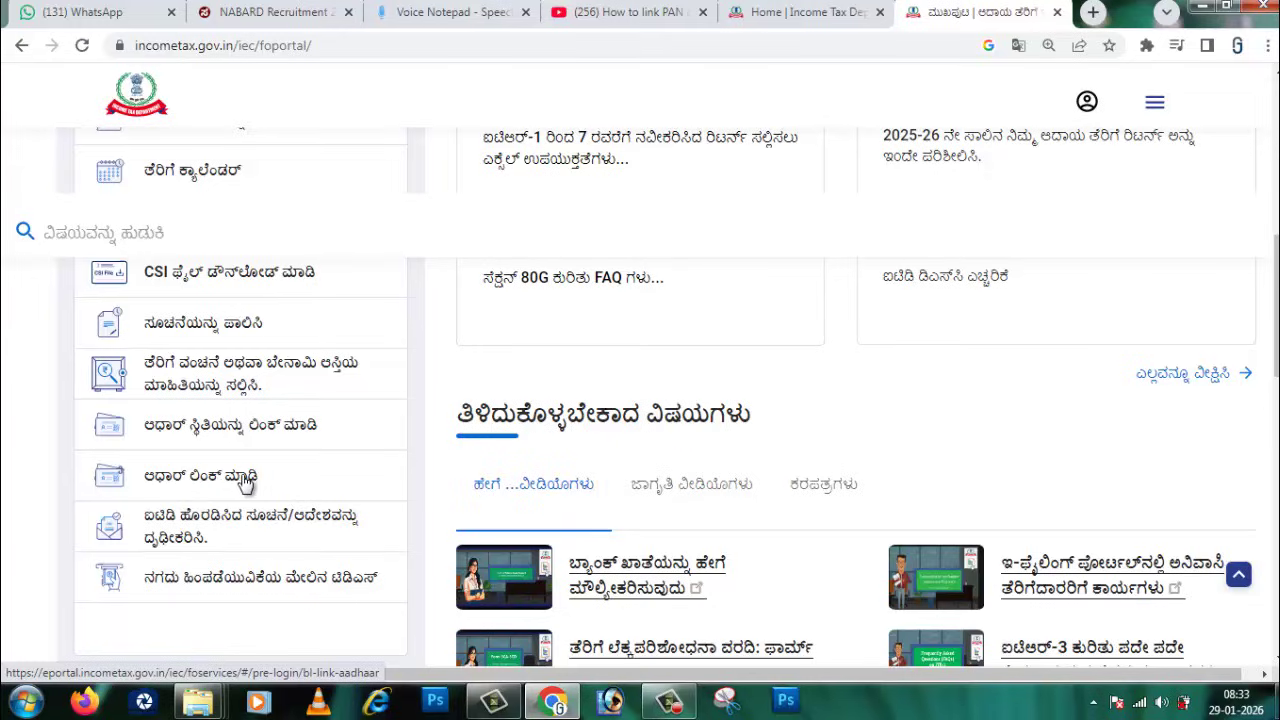
{"action": "left_click", "coordinate": [245, 482]}
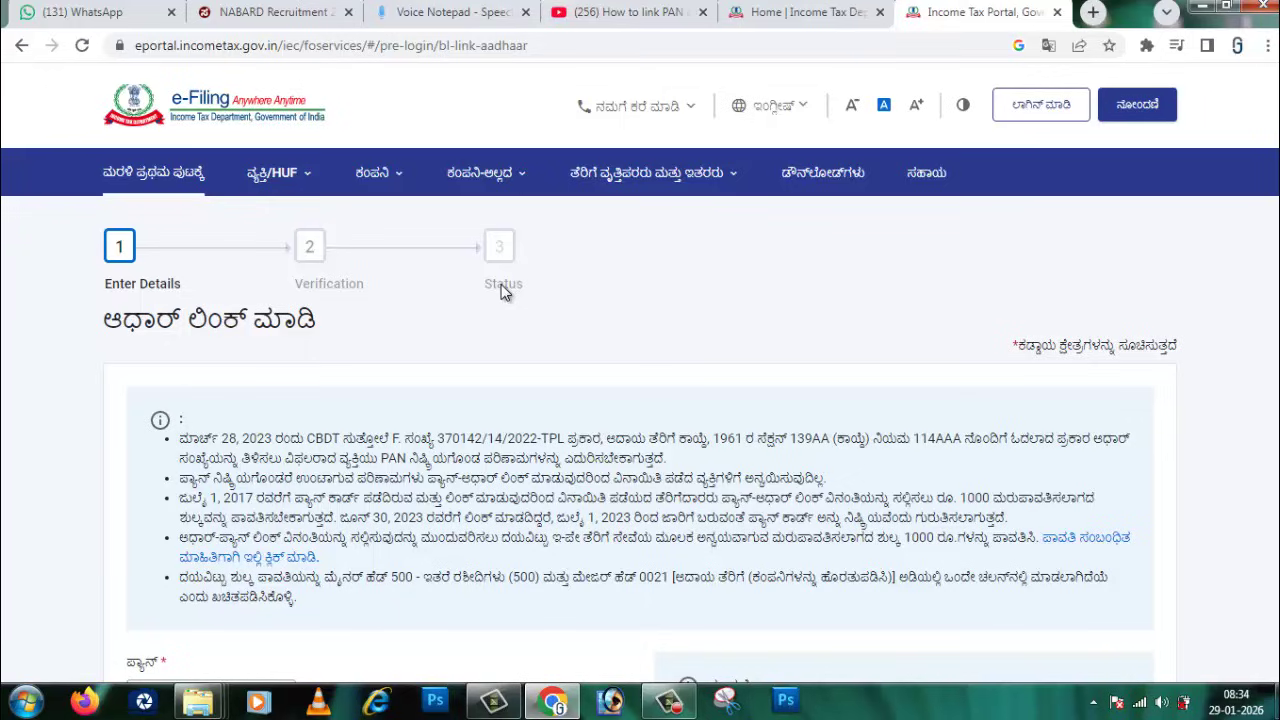
Enter the PAN and the Aadhaar number in the Link Aadhaar form, validate them and close the resulting message
{"action": "scroll", "coordinate": [501, 284], "scroll_direction": "down", "scroll_amount": 2}
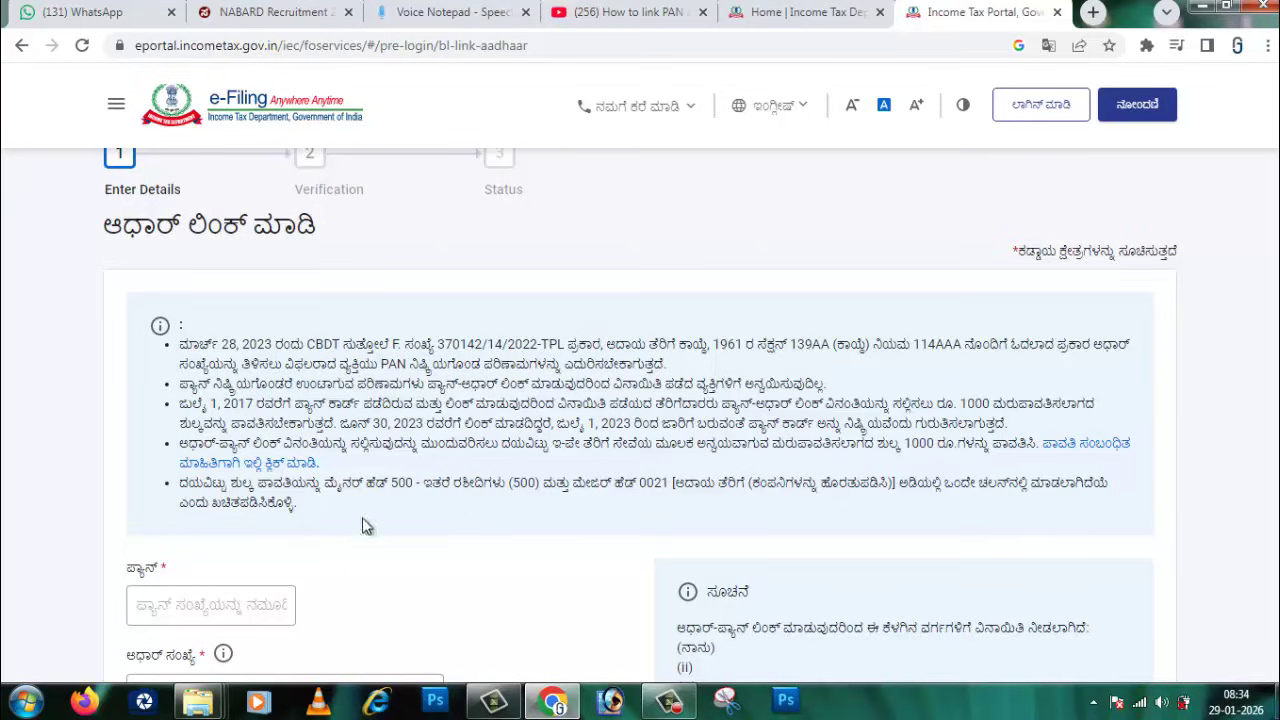
{"action": "scroll", "coordinate": [559, 392], "scroll_direction": "down", "scroll_amount": 4}
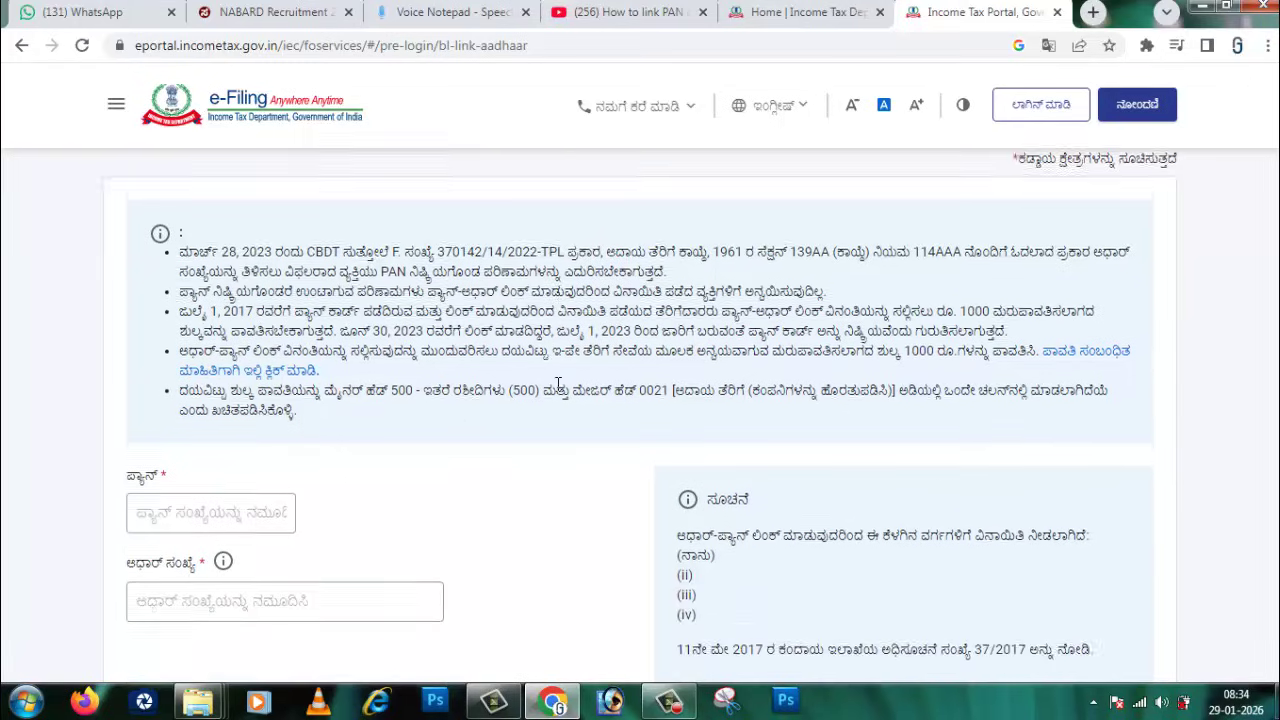
{"action": "scroll", "coordinate": [559, 392], "scroll_direction": "down", "scroll_amount": 4}
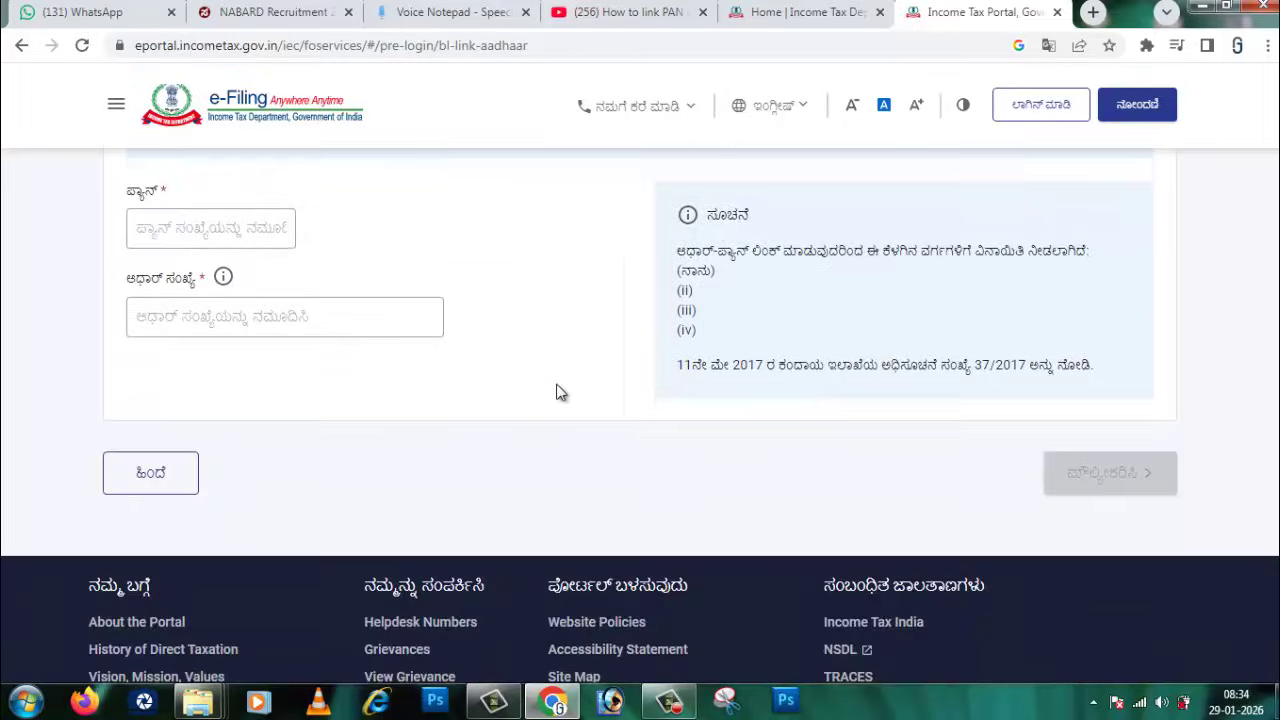
{"action": "scroll", "coordinate": [563, 414], "scroll_direction": "up", "scroll_amount": 2}
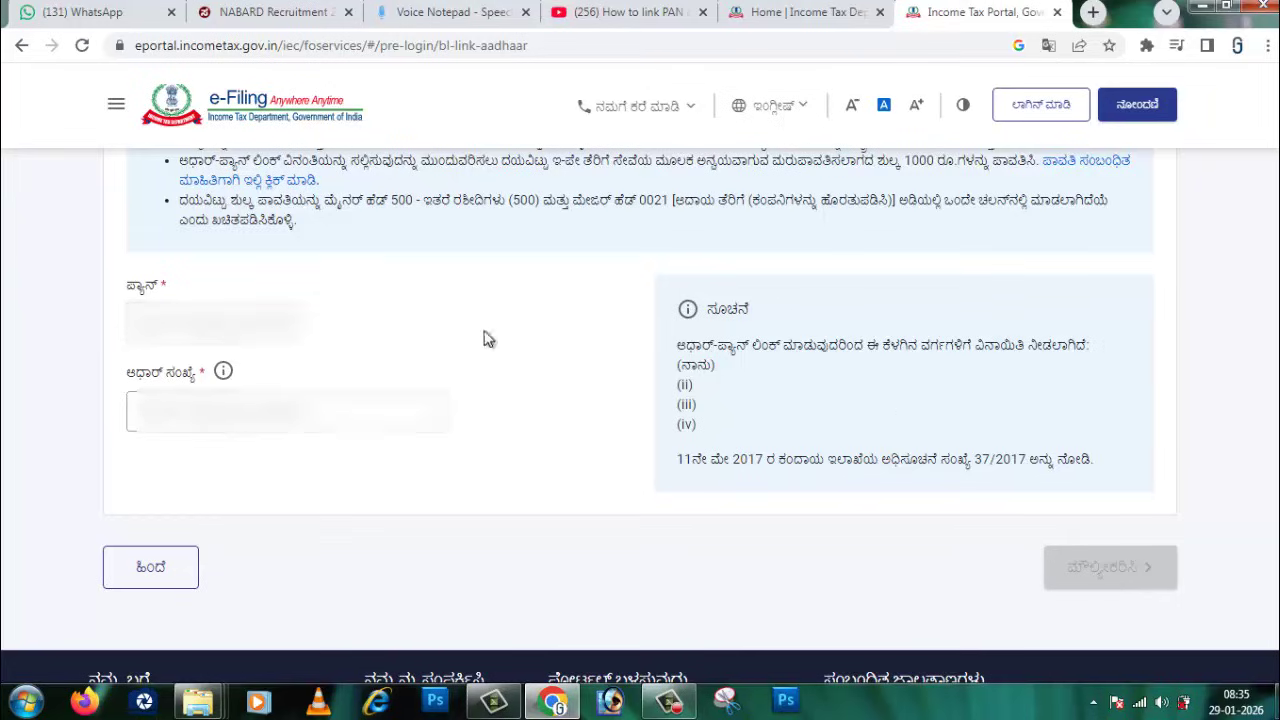
{"action": "left_click", "coordinate": [838, 447]}
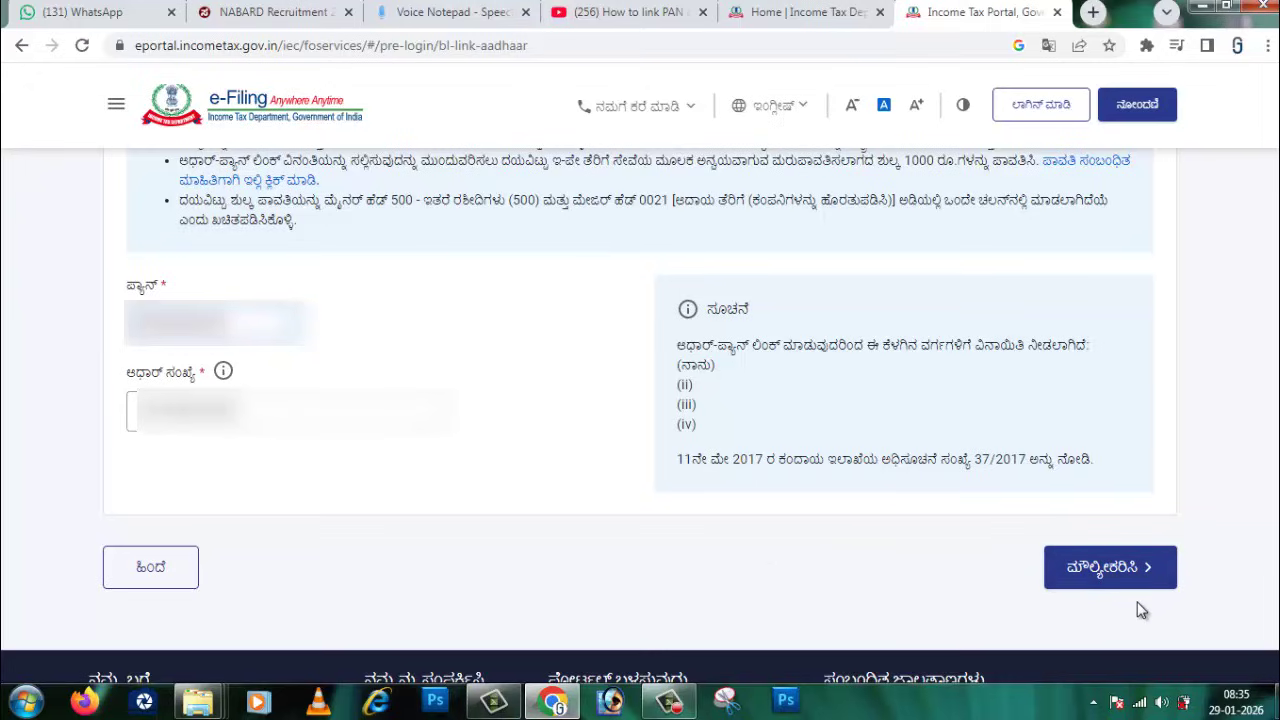
{"action": "left_click", "coordinate": [1137, 571]}
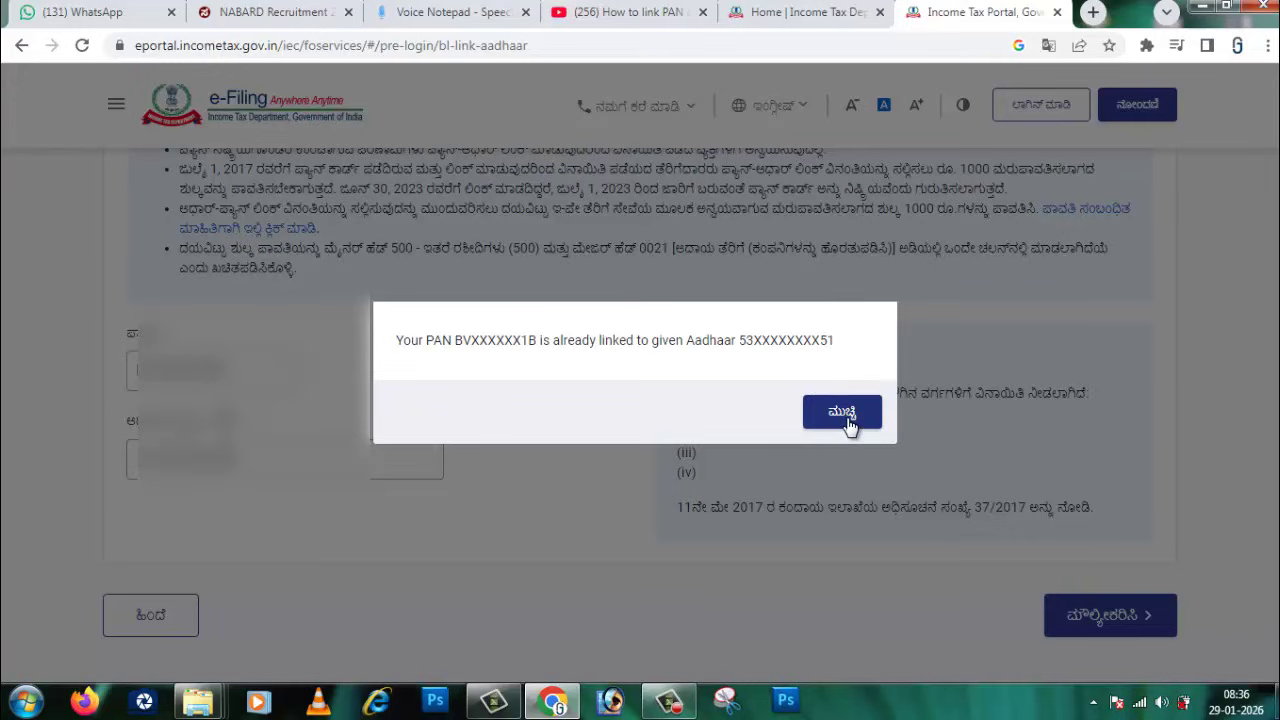
{"action": "left_click", "coordinate": [842, 413]}
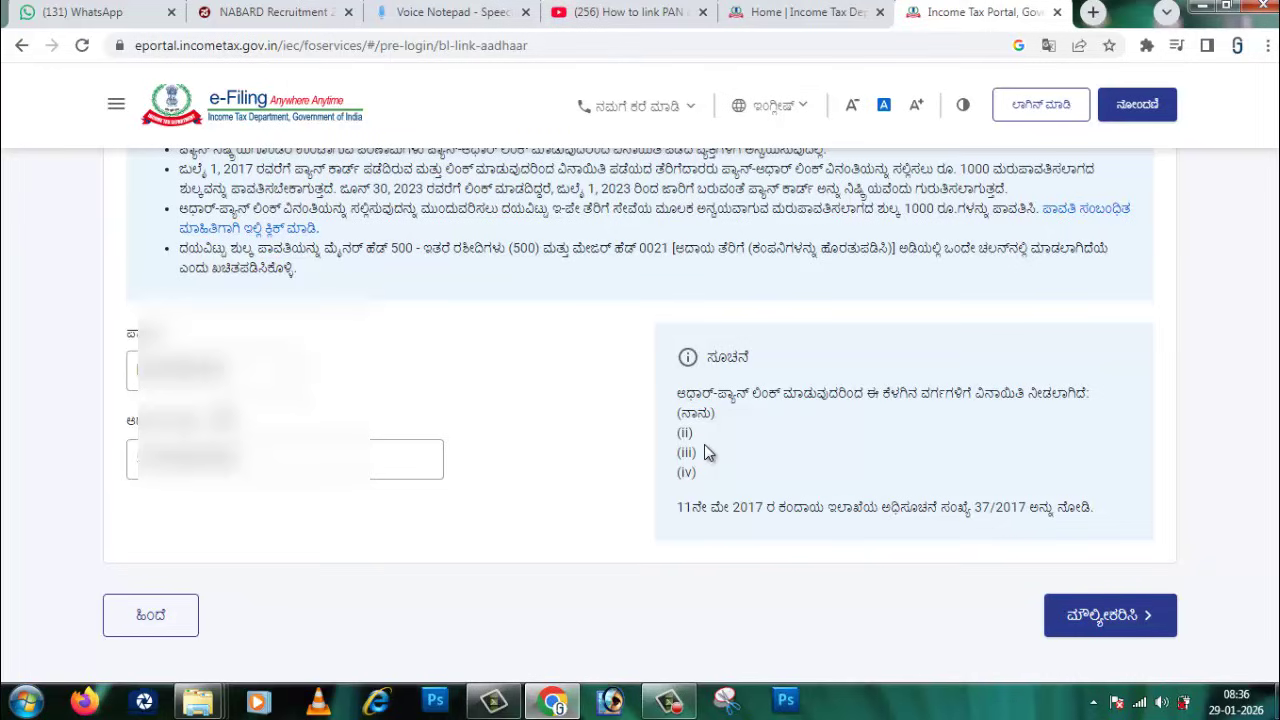
Return to the e-Filing portal home page and look through the services listed in the quick links
{"action": "left_click", "coordinate": [265, 110]}
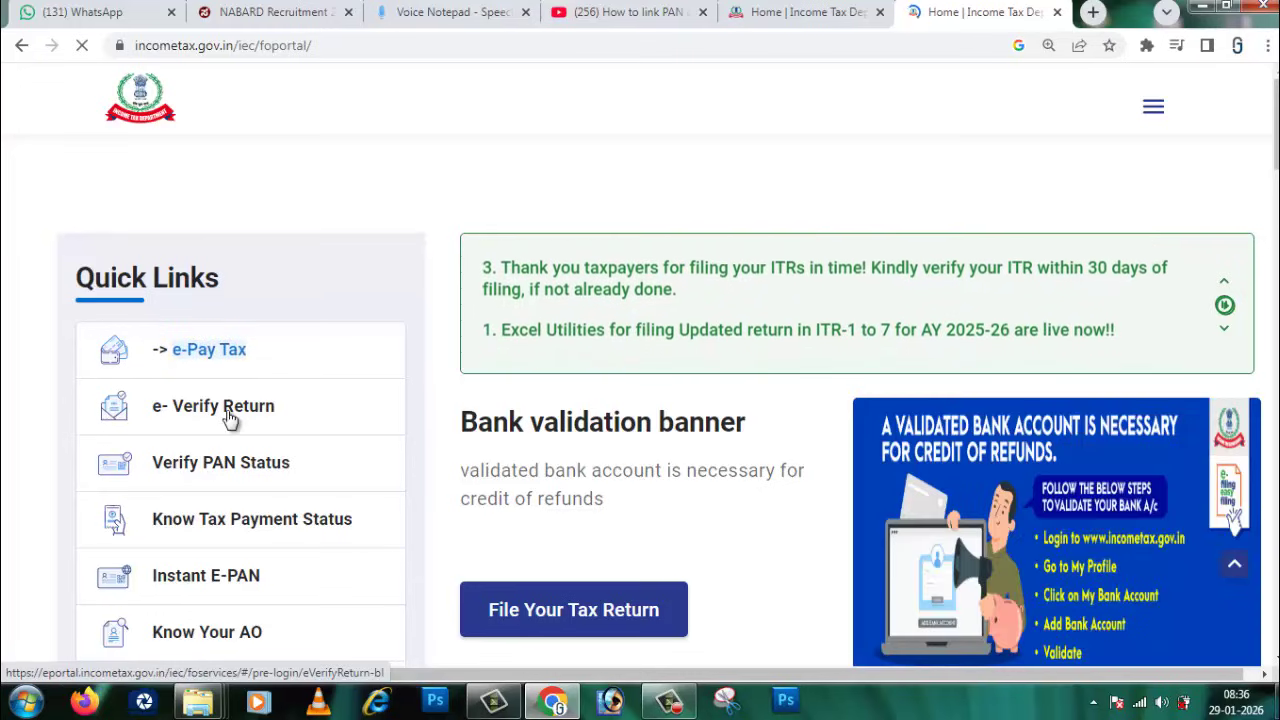
{"action": "scroll", "coordinate": [228, 418], "scroll_direction": "down", "scroll_amount": 4}
{"action": "scroll", "coordinate": [240, 450], "scroll_direction": "down", "scroll_amount": 4}
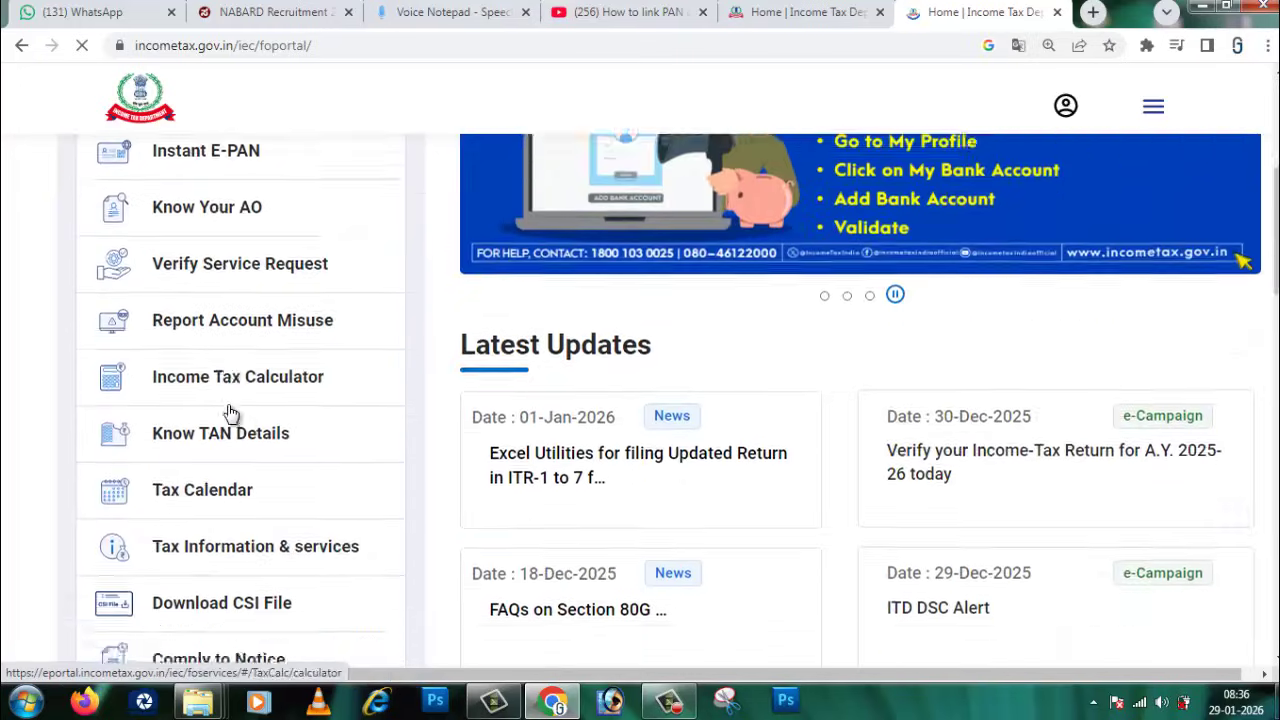
{"action": "scroll", "coordinate": [248, 472], "scroll_direction": "down", "scroll_amount": 1}
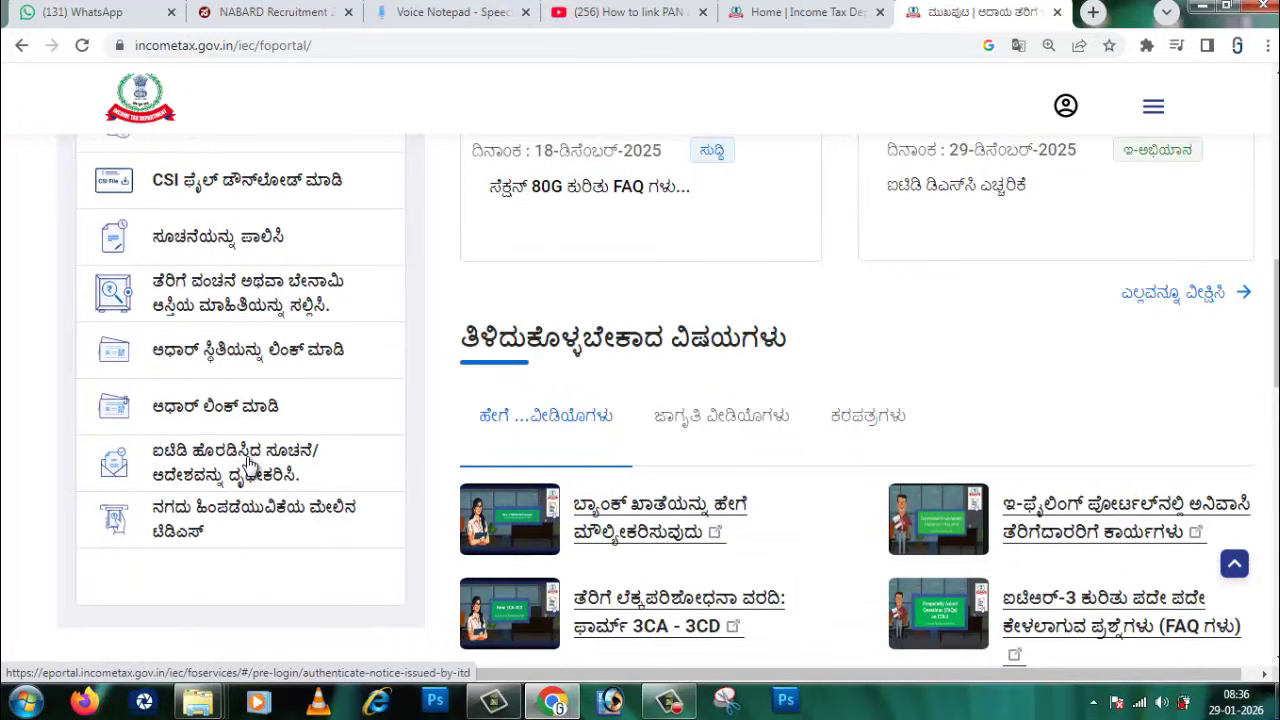
{"action": "scroll", "coordinate": [248, 465], "scroll_direction": "down", "scroll_amount": 1}
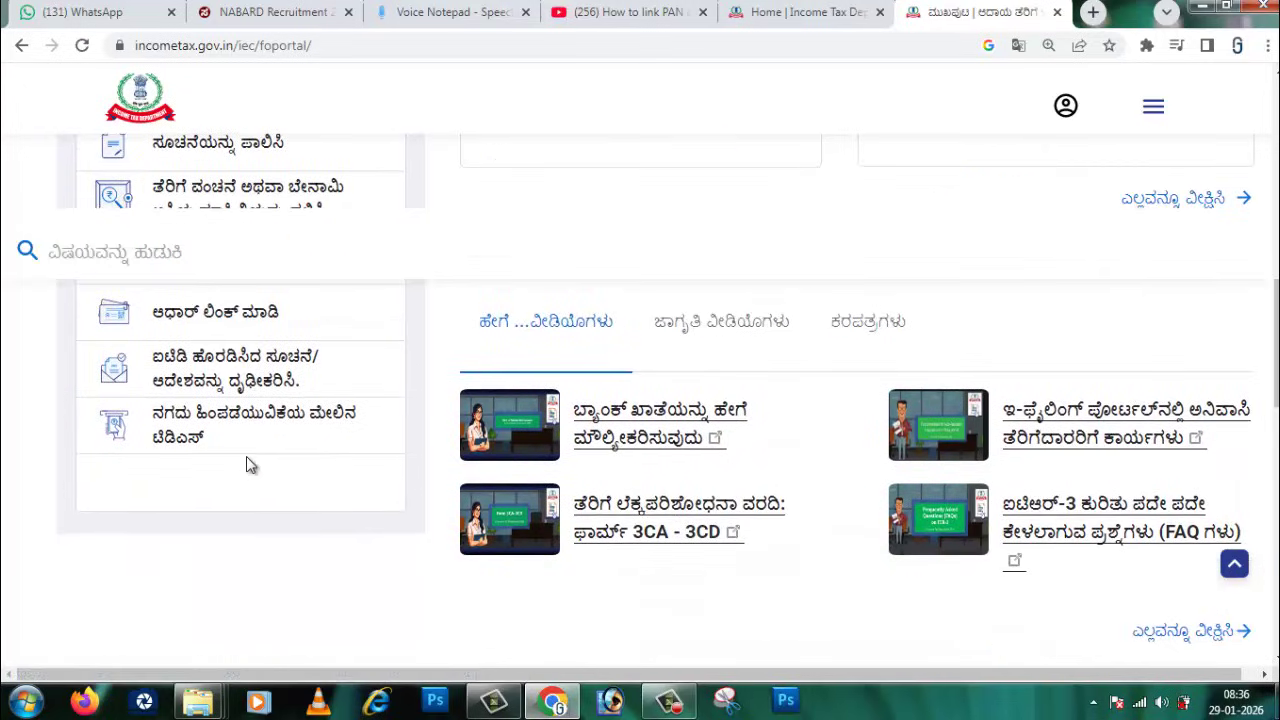
{"action": "scroll", "coordinate": [246, 456], "scroll_direction": "up", "scroll_amount": 5}
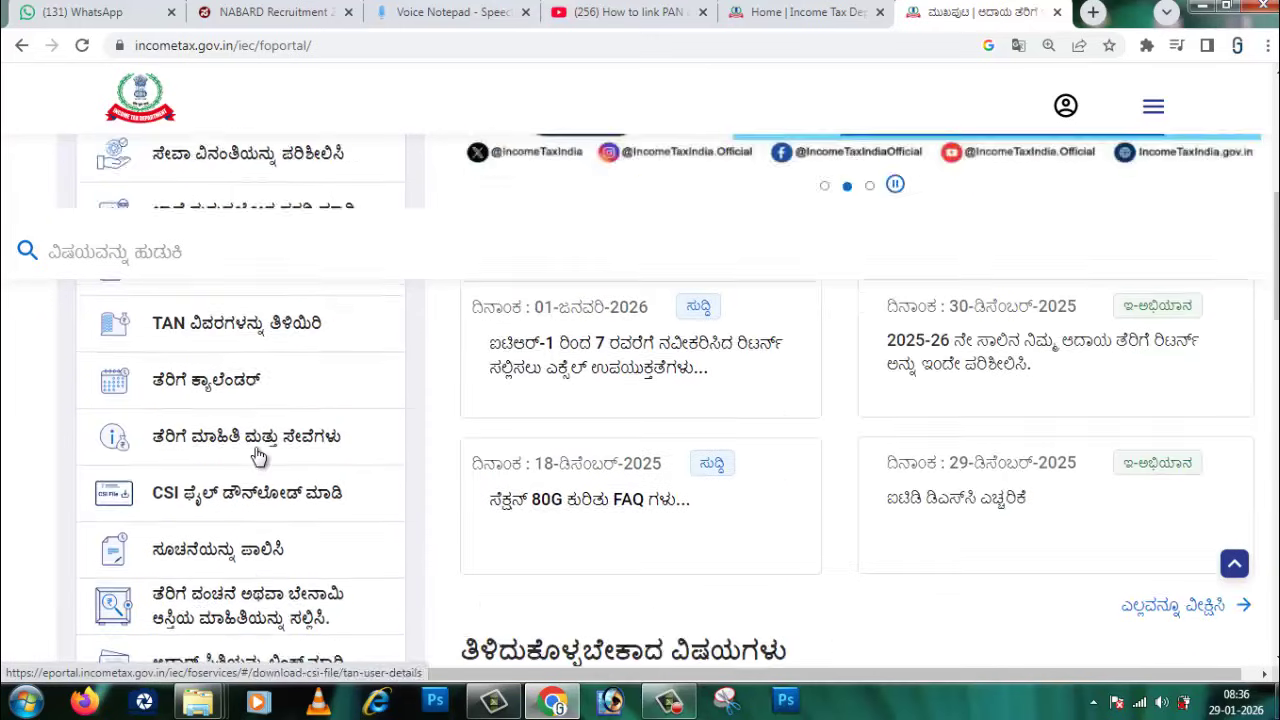
{"action": "scroll", "coordinate": [258, 455], "scroll_direction": "up", "scroll_amount": 5}
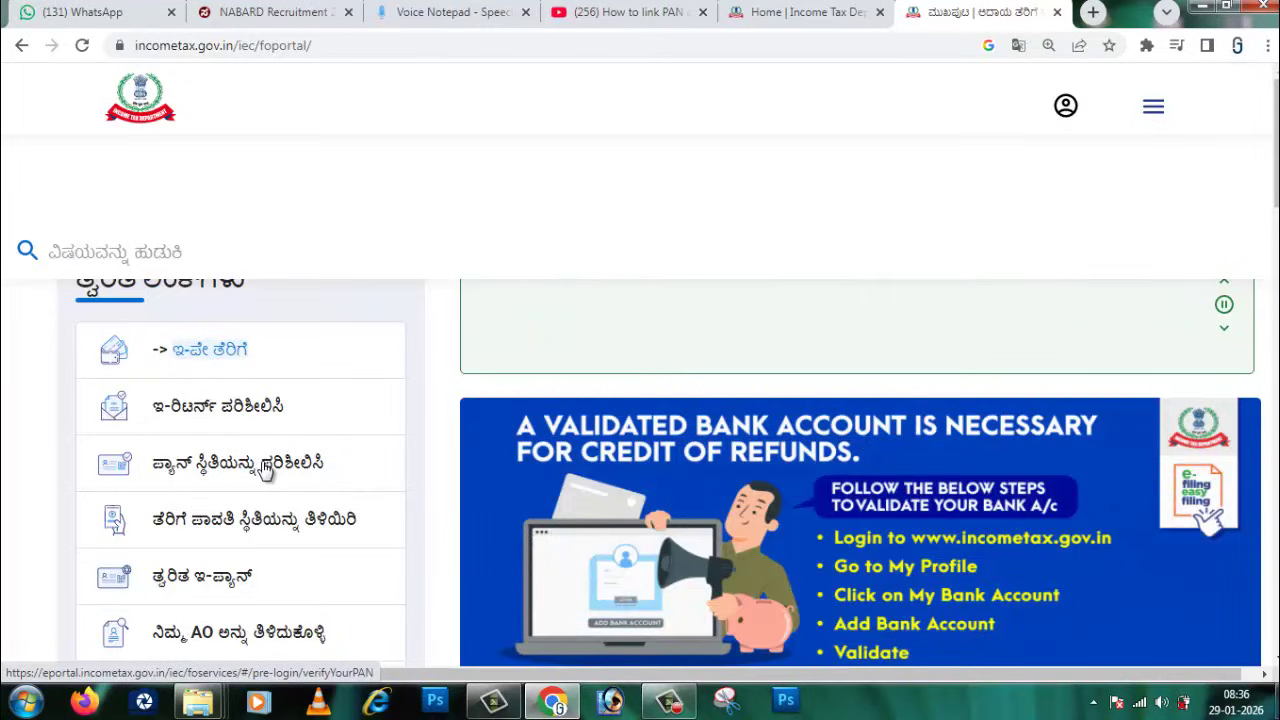
{"action": "scroll", "coordinate": [265, 470], "scroll_direction": "down", "scroll_amount": 2}
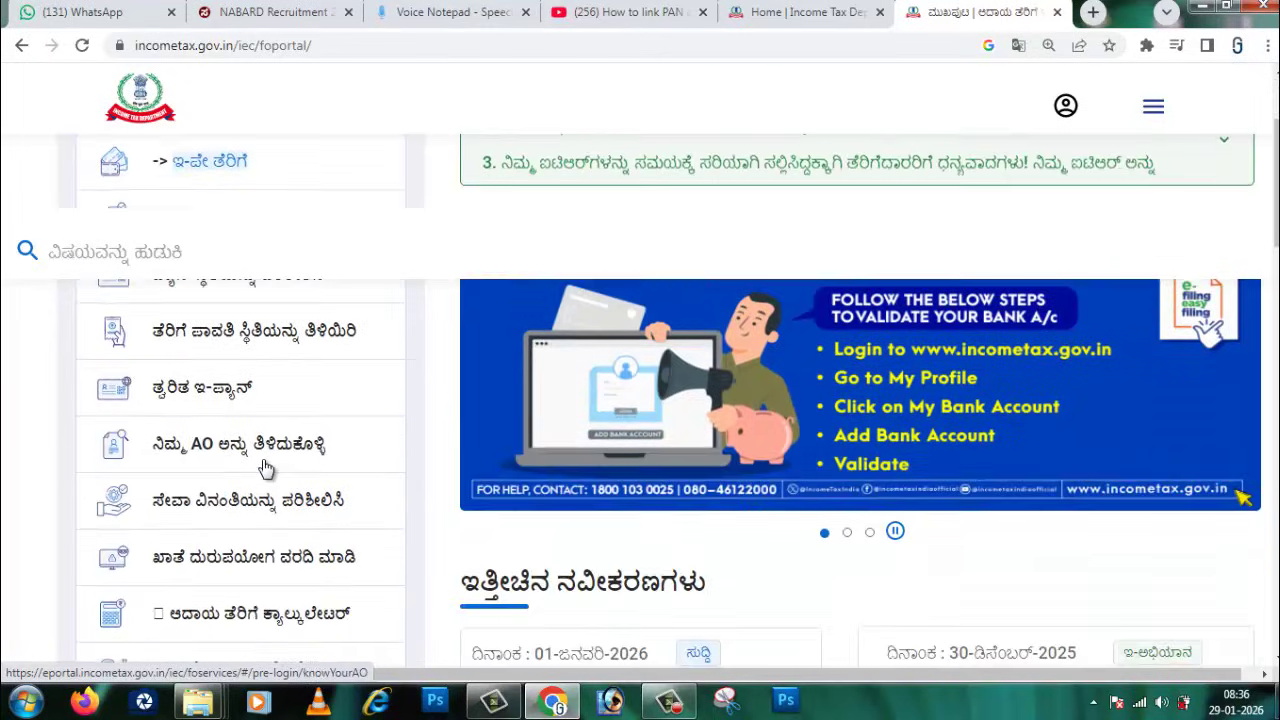
{"action": "scroll", "coordinate": [265, 470], "scroll_direction": "down", "scroll_amount": 4}
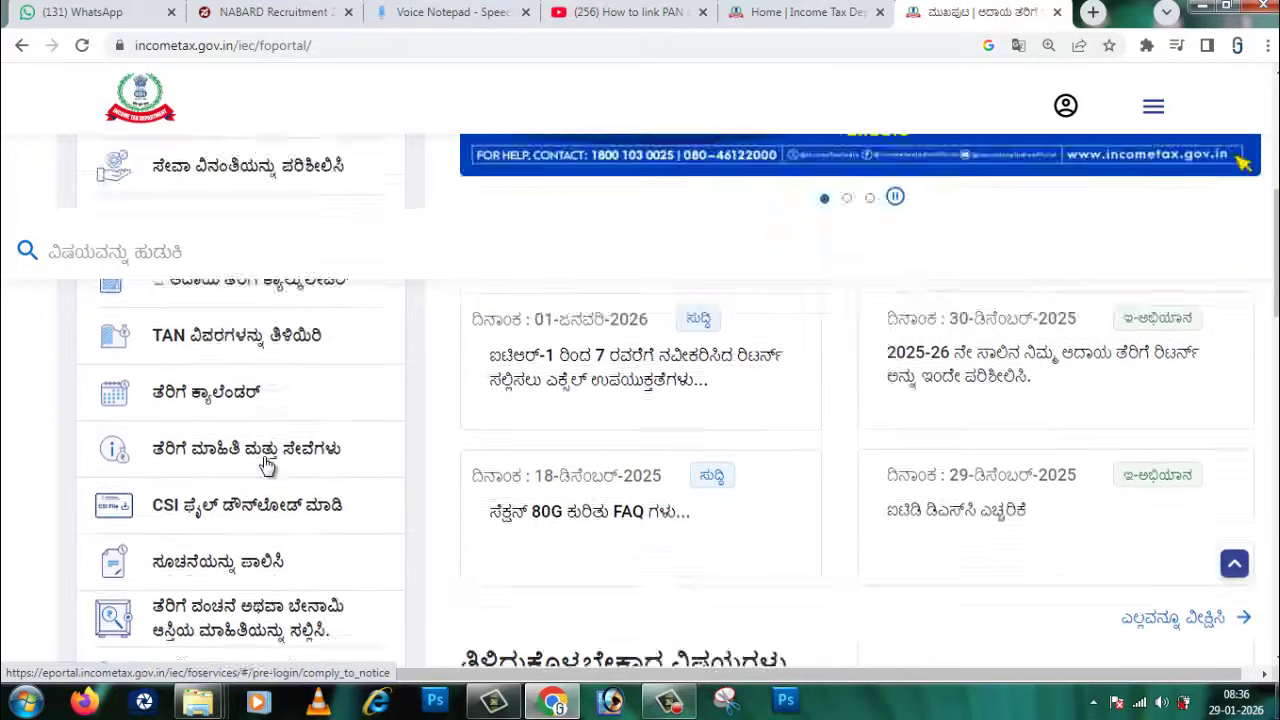
{"action": "scroll", "coordinate": [267, 468], "scroll_direction": "up", "scroll_amount": 5}
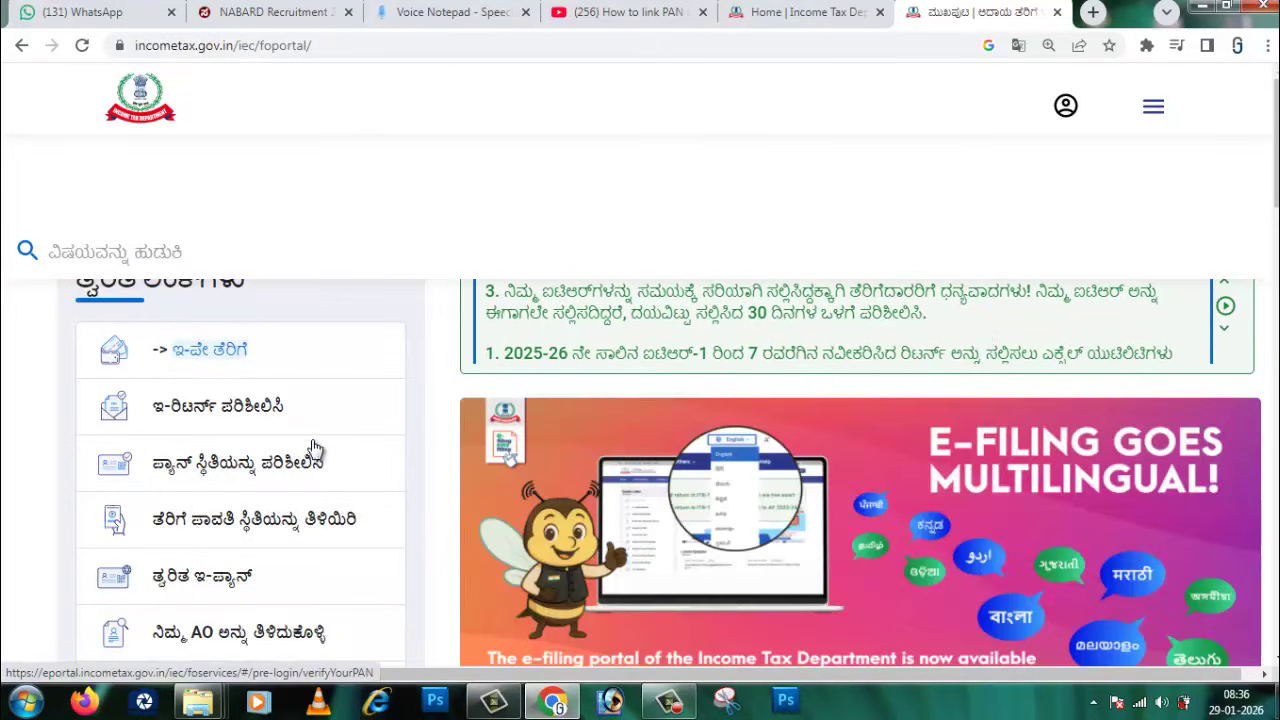
{"action": "scroll", "coordinate": [315, 443], "scroll_direction": "down", "scroll_amount": 5}
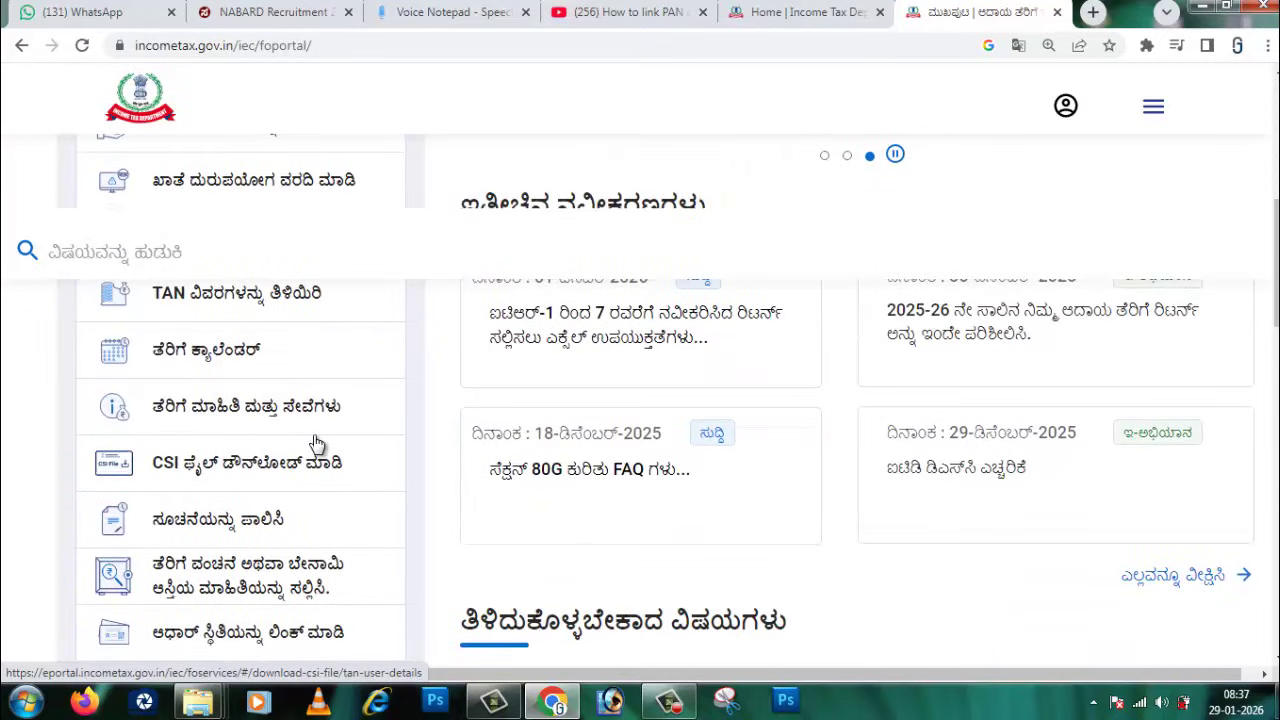
Switch from the Kannada page to the English e-Filing home page and reload it
{"action": "scroll", "coordinate": [315, 443], "scroll_direction": "down", "scroll_amount": 8}
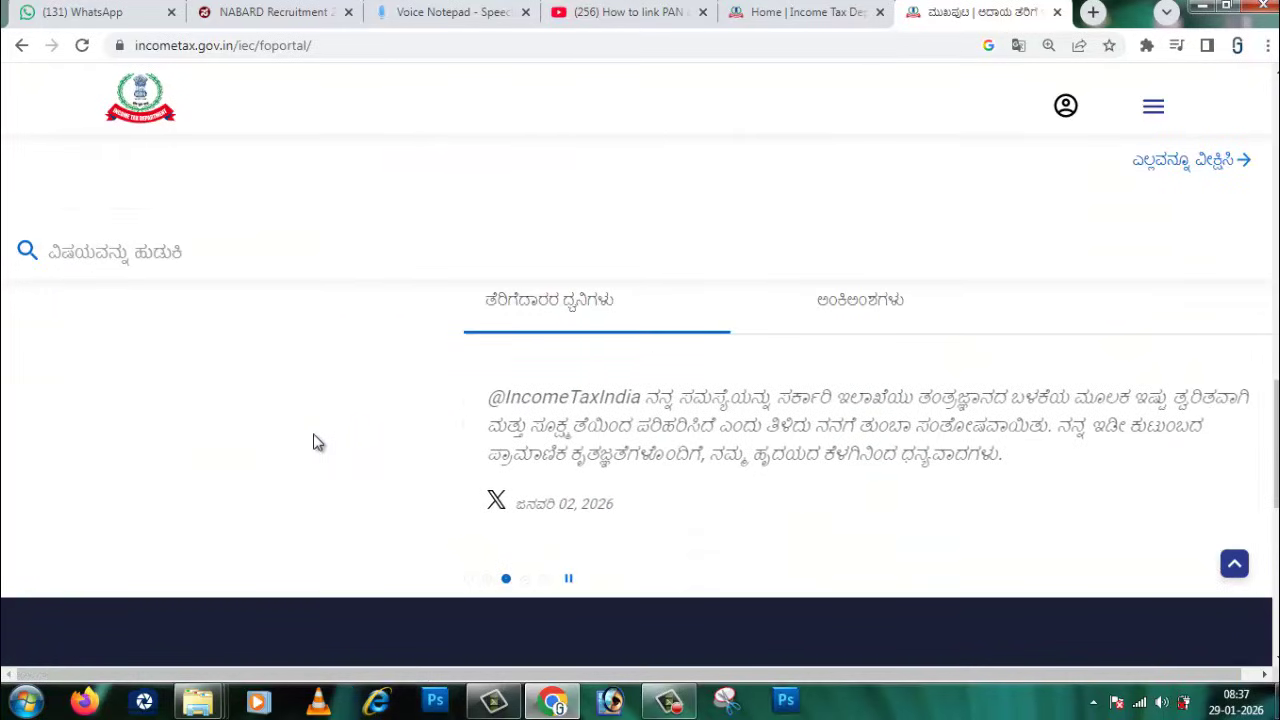
{"action": "scroll", "coordinate": [315, 443], "scroll_direction": "up", "scroll_amount": 10}
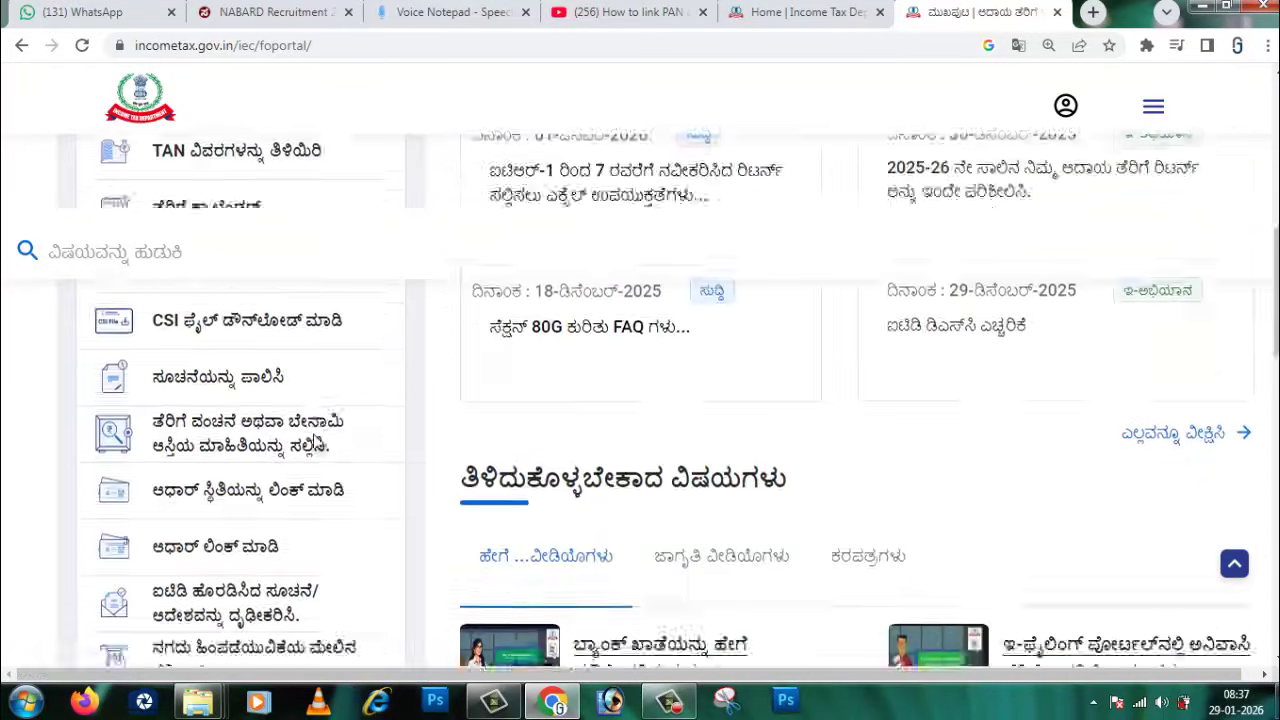
{"action": "scroll", "coordinate": [318, 441], "scroll_direction": "up", "scroll_amount": 4}
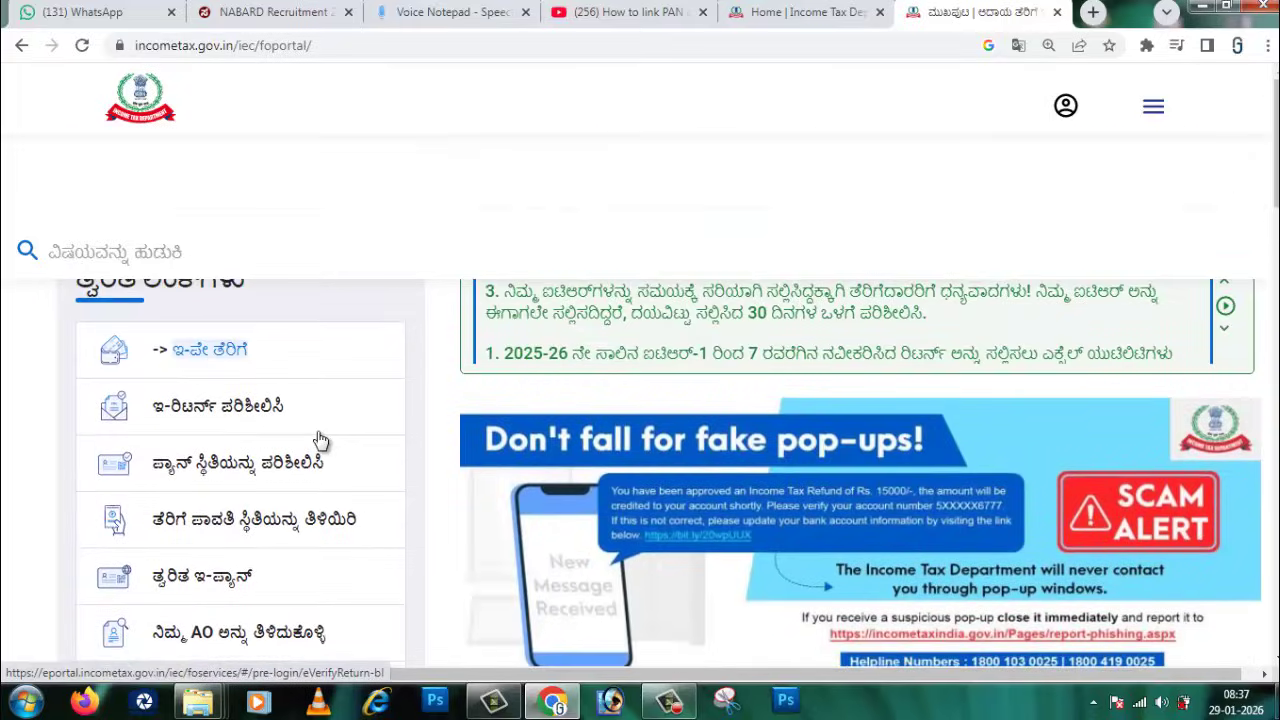
{"action": "left_click", "coordinate": [835, 13]}
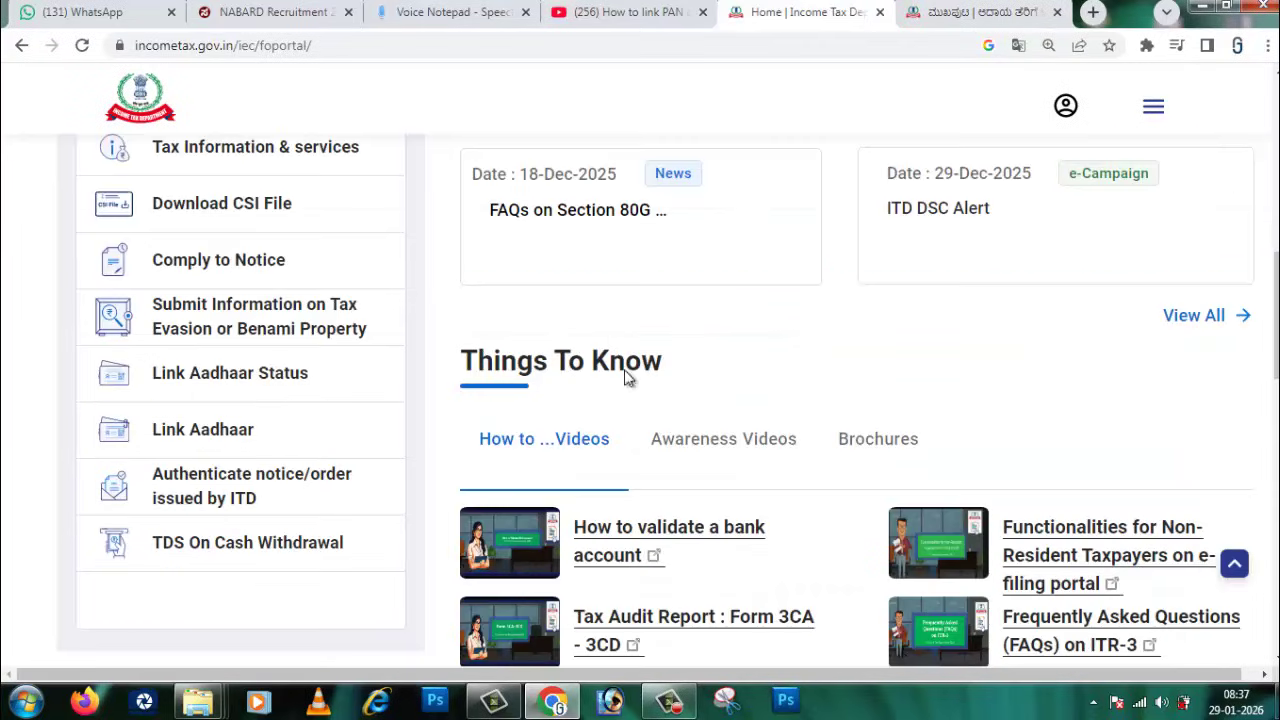
{"action": "scroll", "coordinate": [703, 520], "scroll_direction": "up", "scroll_amount": 7}
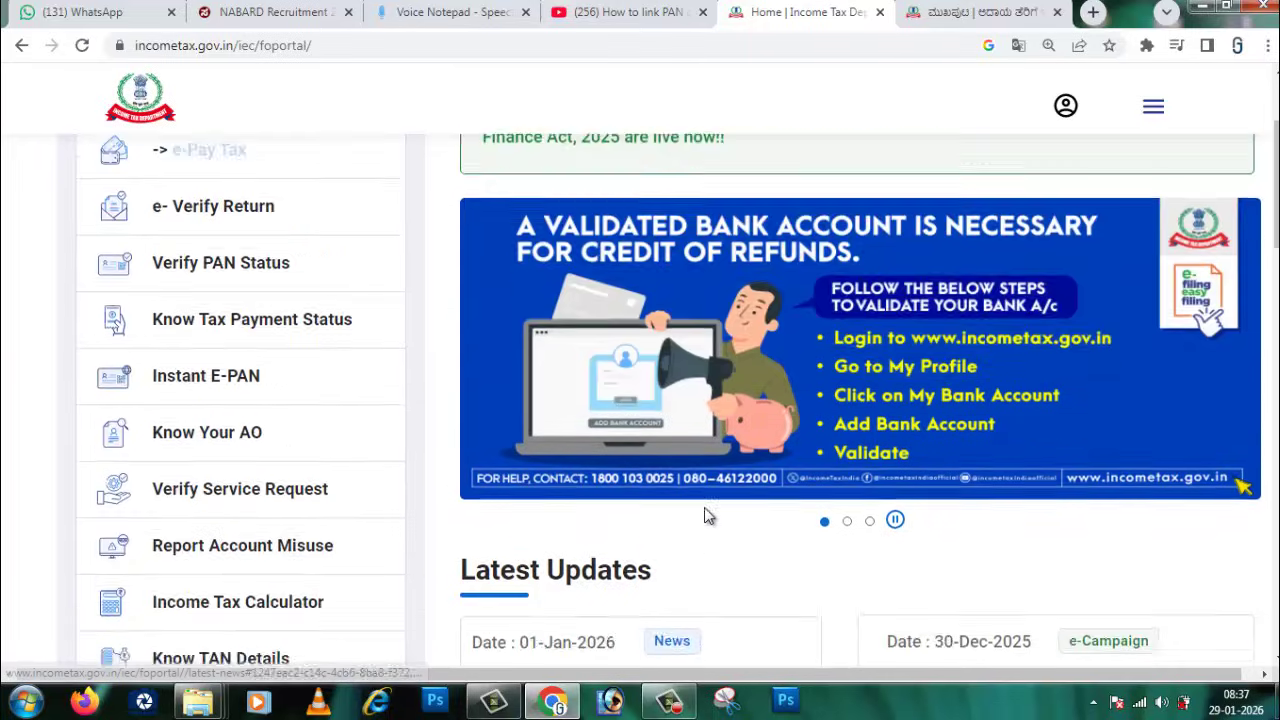
{"action": "scroll", "coordinate": [768, 527], "scroll_direction": "up", "scroll_amount": 2}
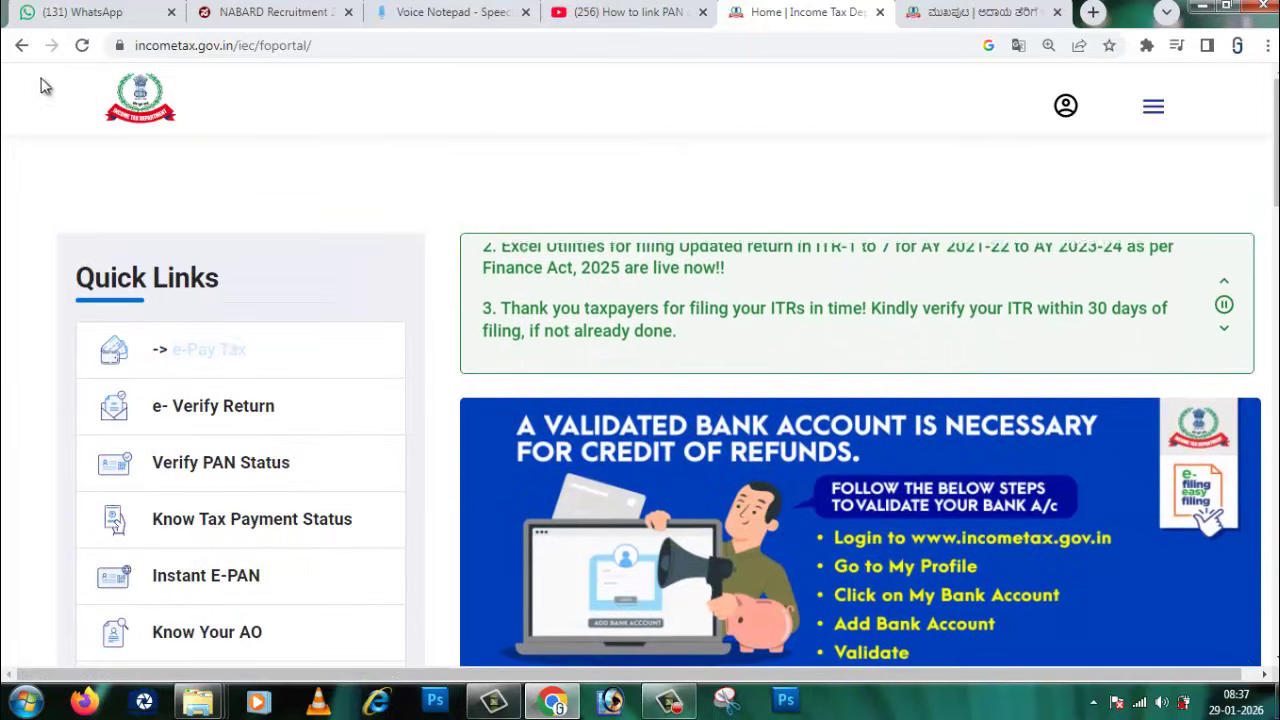
{"action": "left_click", "coordinate": [148, 108]}
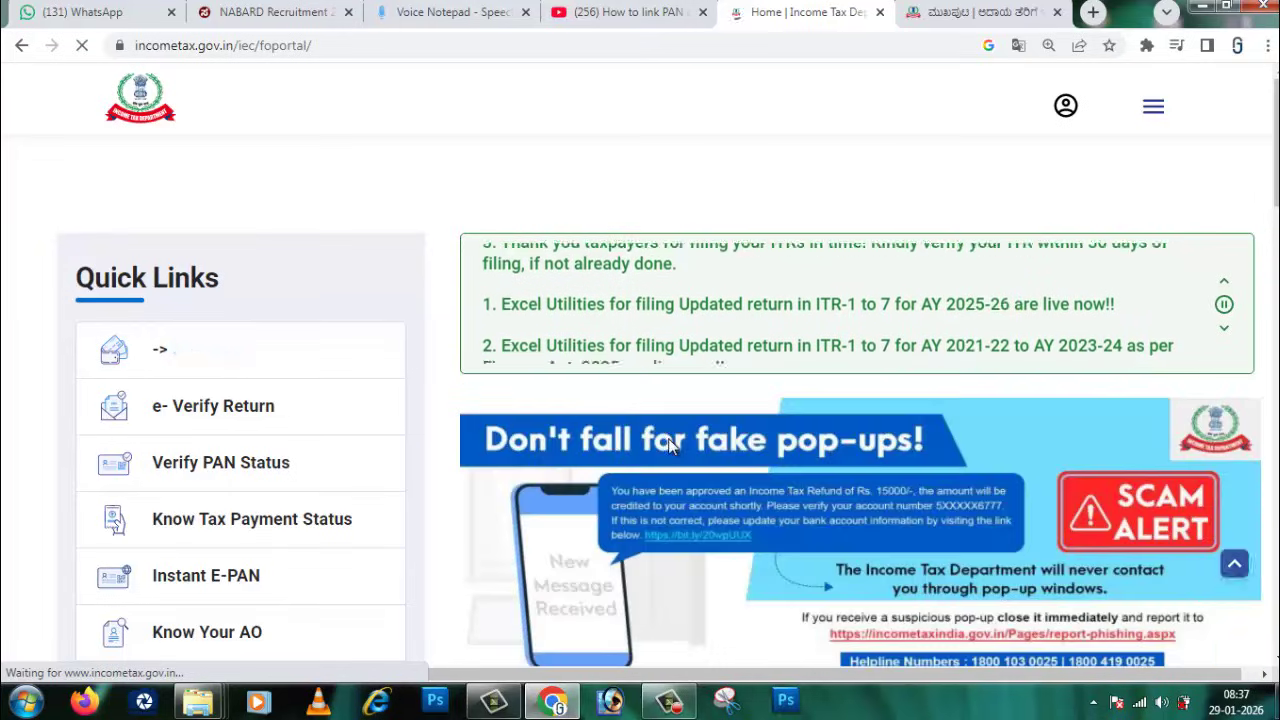
Look through the English Quick Links list, including the Link Aadhaar Status and Link Aadhaar services
{"action": "scroll", "coordinate": [683, 440], "scroll_direction": "down", "scroll_amount": 3}
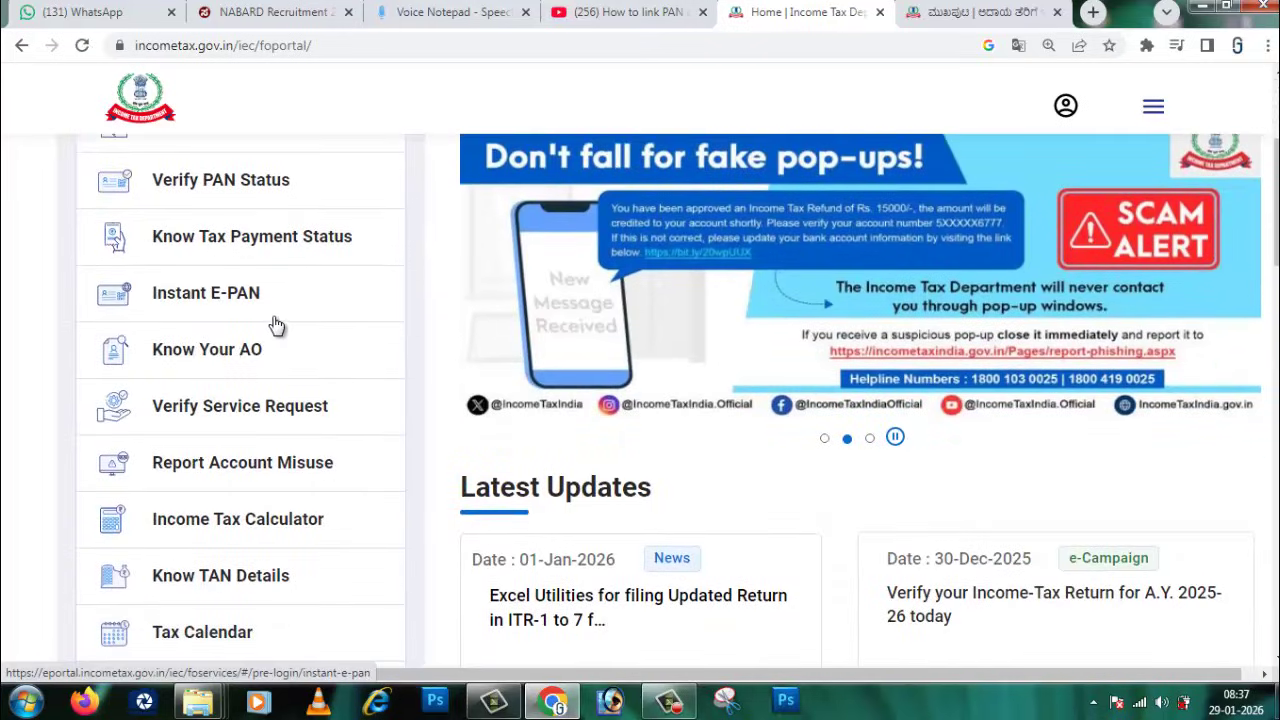
{"action": "scroll", "coordinate": [276, 325], "scroll_direction": "up", "scroll_amount": 3}
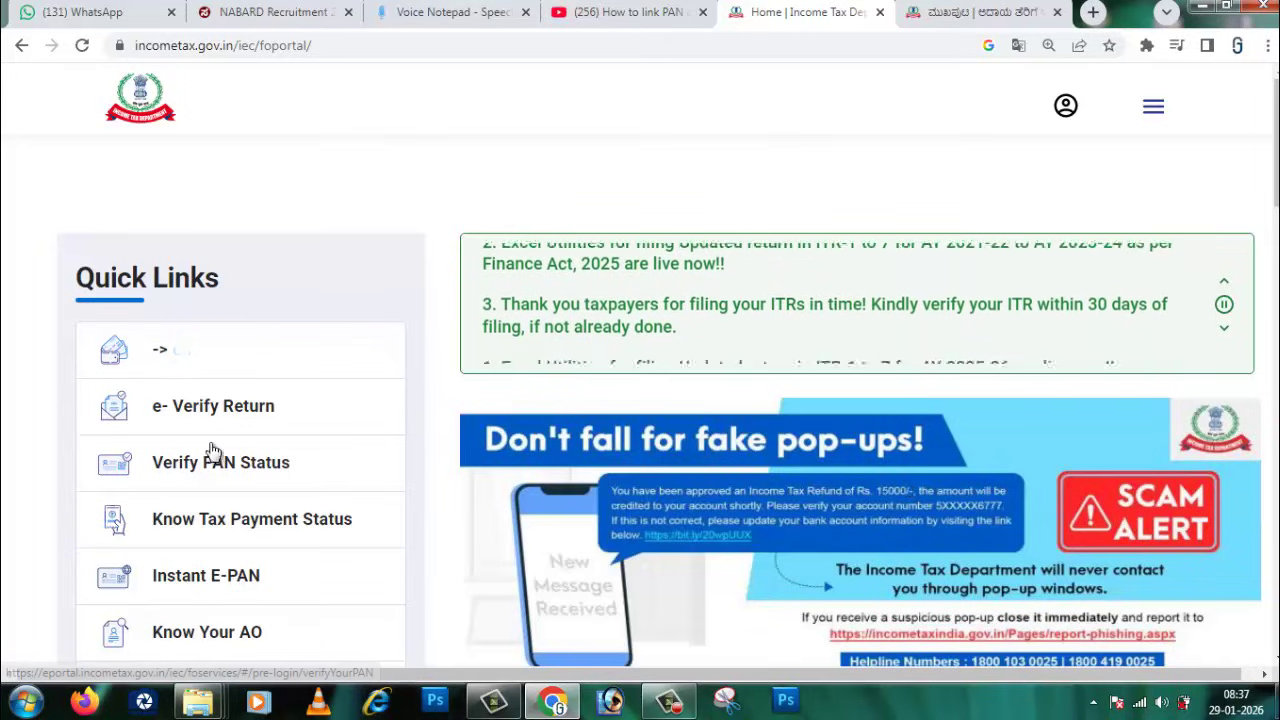
{"action": "scroll", "coordinate": [248, 442], "scroll_direction": "down", "scroll_amount": 1}
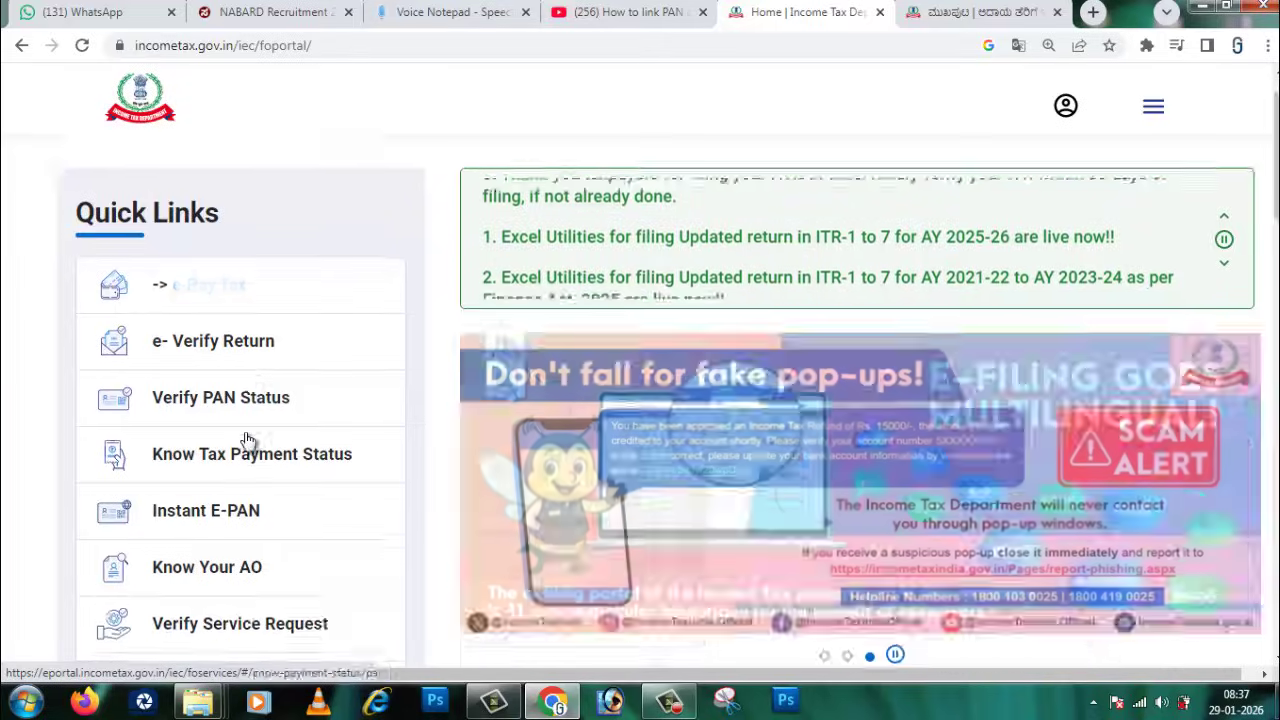
{"action": "scroll", "coordinate": [248, 442], "scroll_direction": "down", "scroll_amount": 10}
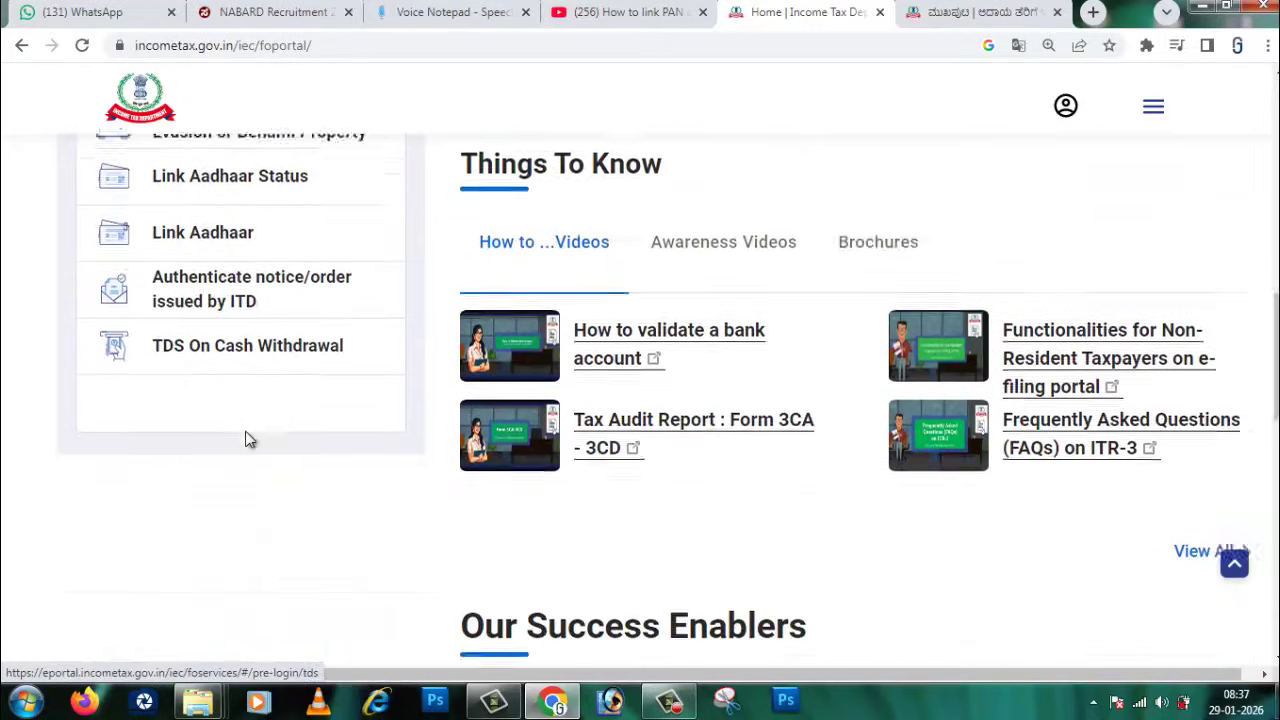
{"action": "scroll", "coordinate": [249, 440], "scroll_direction": "down", "scroll_amount": 4}
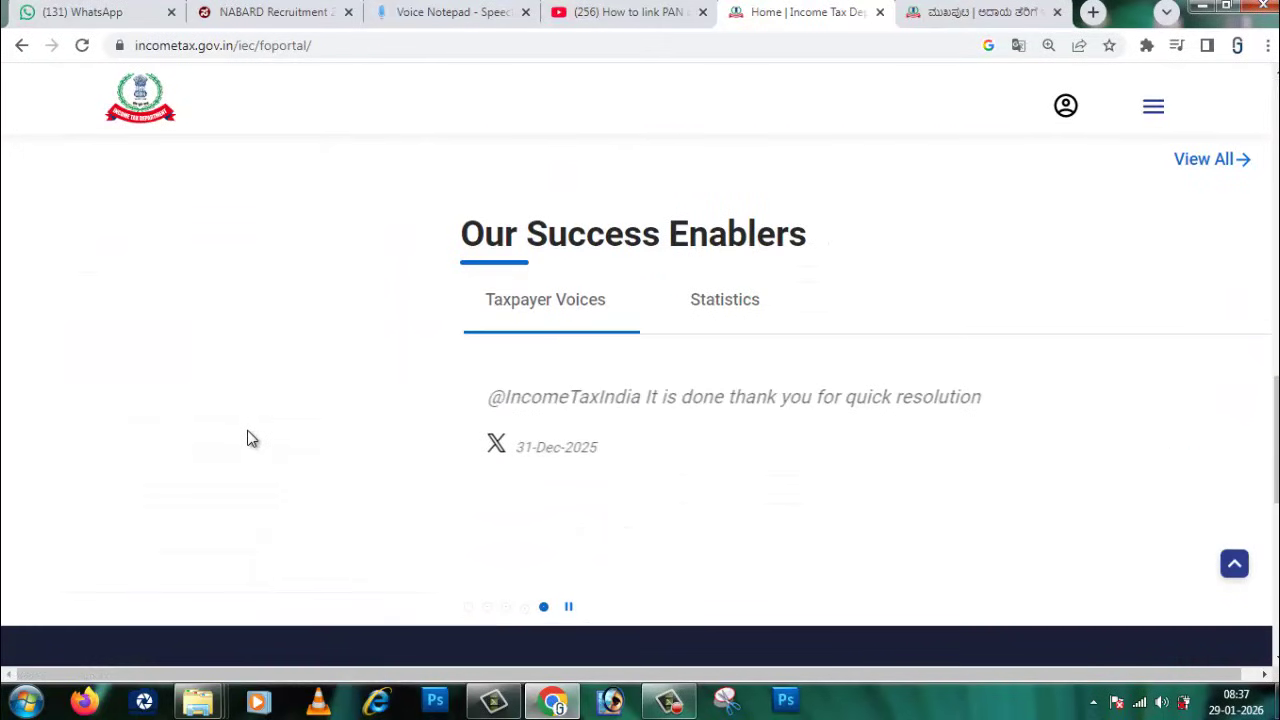
{"action": "scroll", "coordinate": [250, 438], "scroll_direction": "up", "scroll_amount": 9}
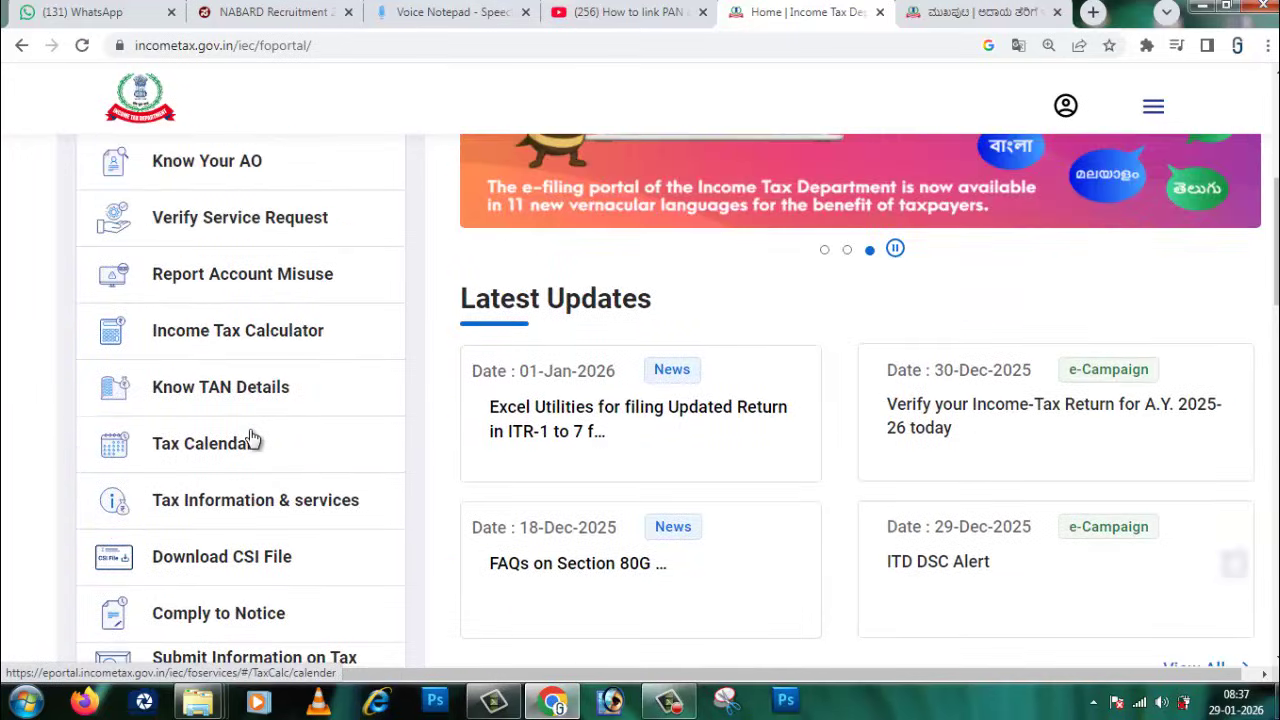
{"action": "scroll", "coordinate": [252, 439], "scroll_direction": "up", "scroll_amount": 5}
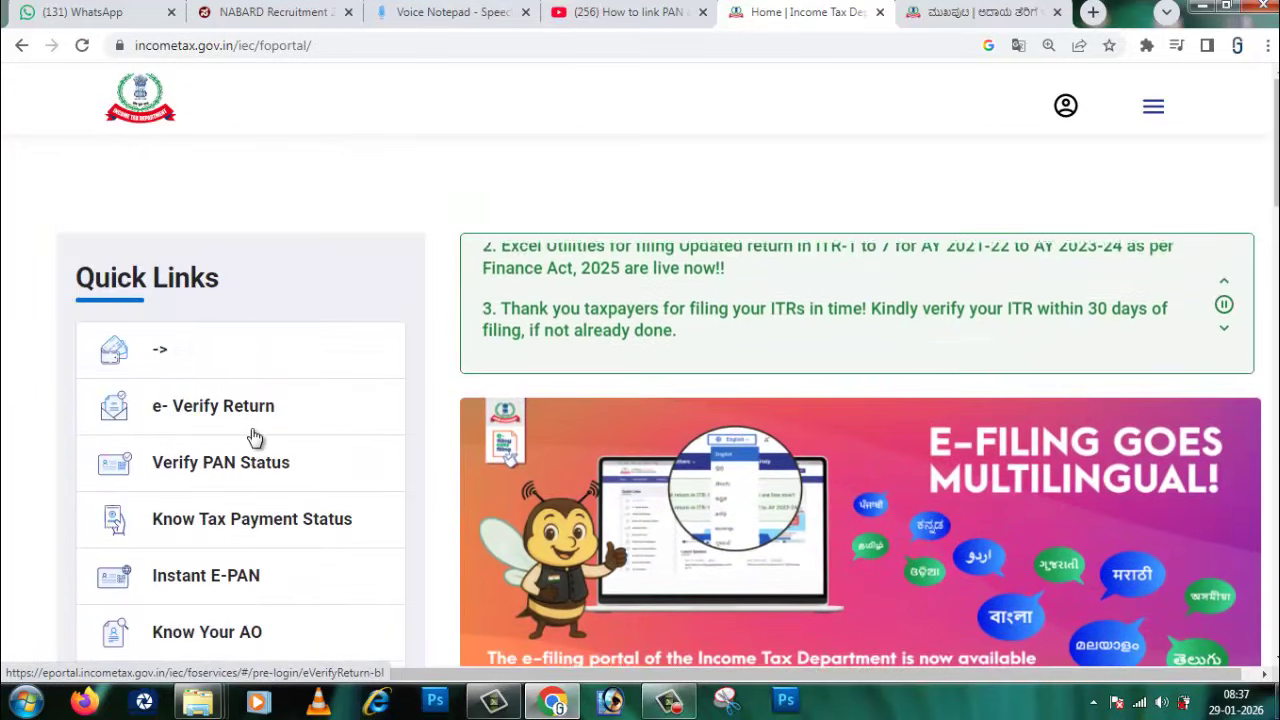
Compare the Kannada and English home pages, then examine the English page's services and sections down to the footer
{"action": "left_click", "coordinate": [985, 13]}
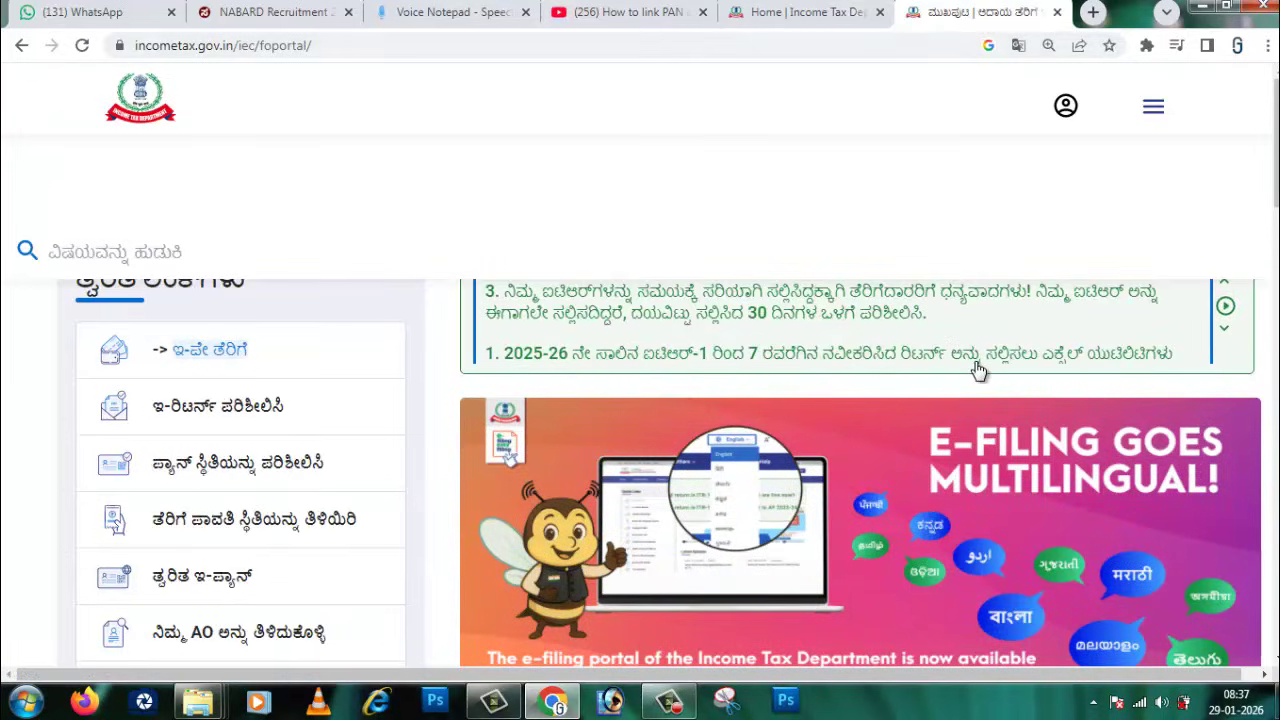
{"action": "left_click", "coordinate": [820, 14]}
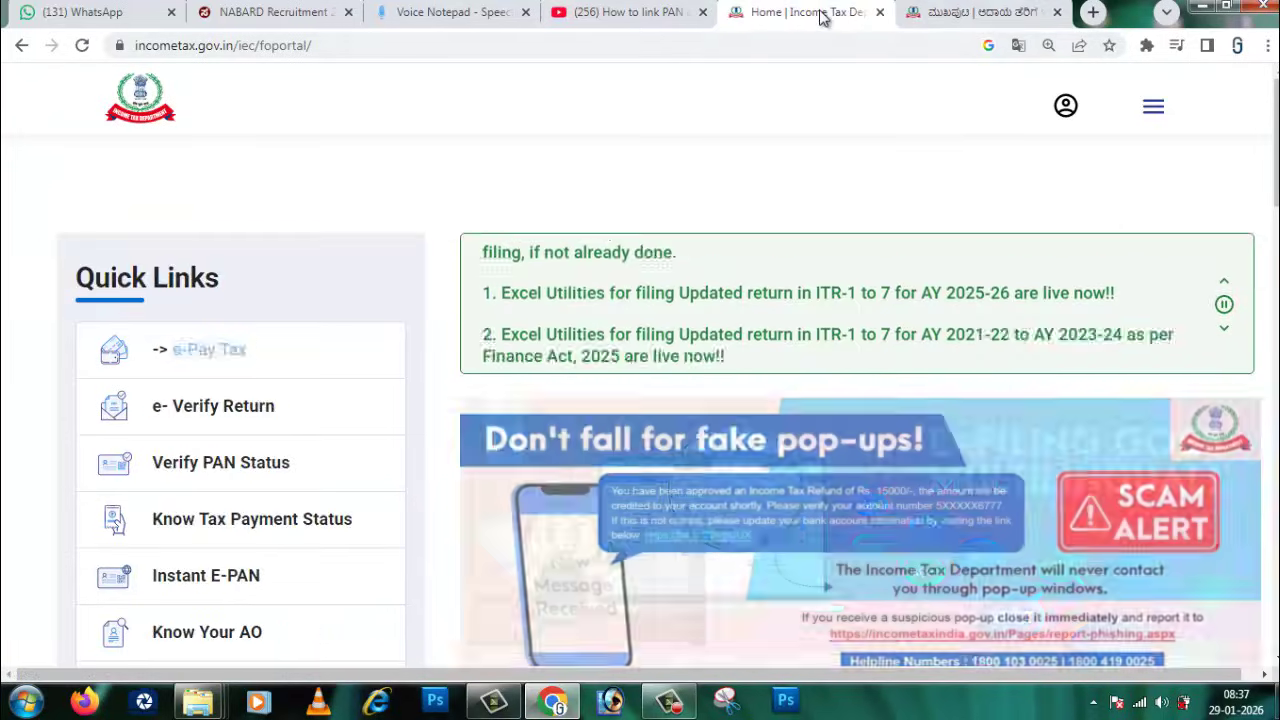
{"action": "scroll", "coordinate": [299, 405], "scroll_direction": "down", "scroll_amount": 4}
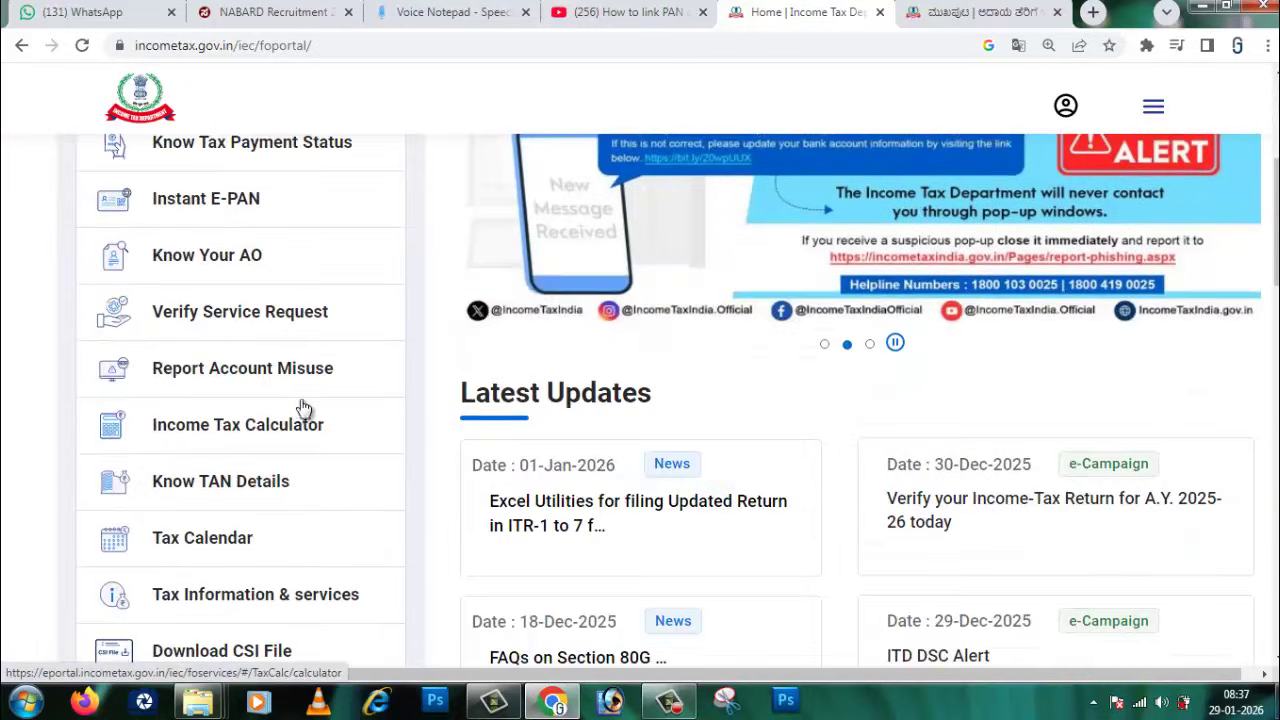
{"action": "scroll", "coordinate": [304, 408], "scroll_direction": "down", "scroll_amount": 2}
{"action": "scroll", "coordinate": [306, 405], "scroll_direction": "down", "scroll_amount": 2}
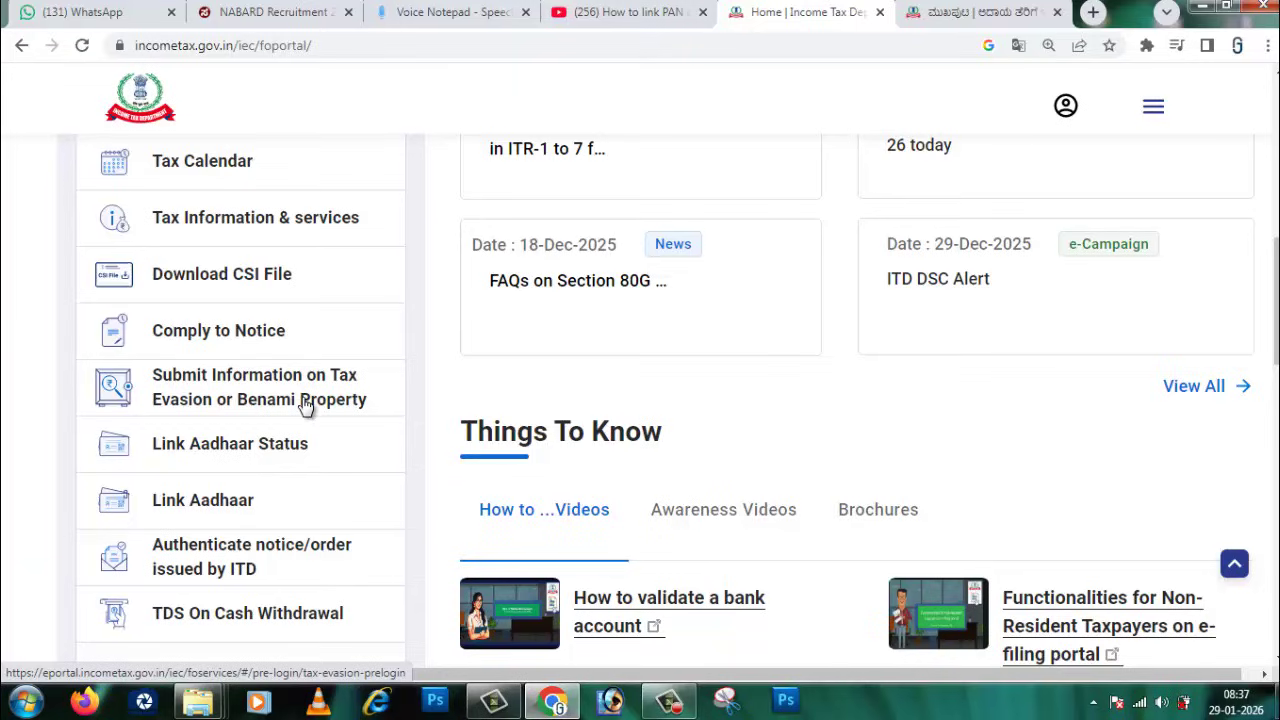
{"action": "scroll", "coordinate": [306, 404], "scroll_direction": "down", "scroll_amount": 3}
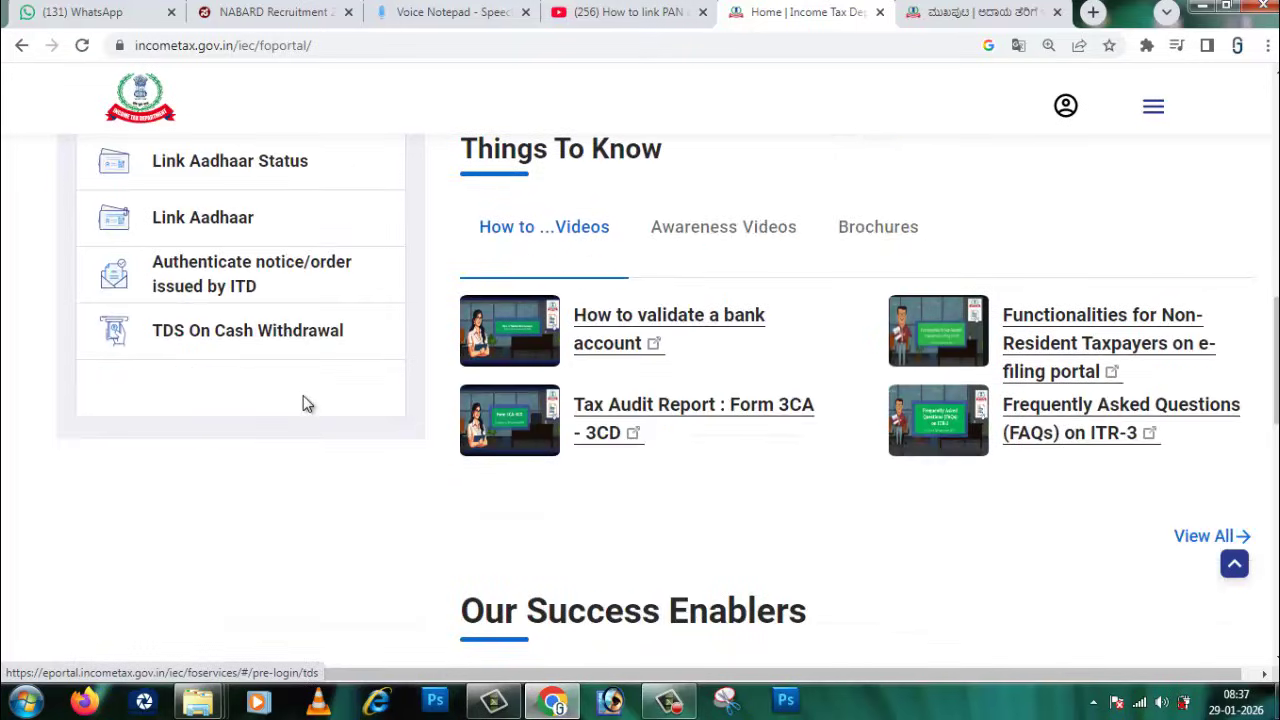
{"action": "scroll", "coordinate": [306, 404], "scroll_direction": "down", "scroll_amount": 2}
{"action": "scroll", "coordinate": [306, 404], "scroll_direction": "down", "scroll_amount": 6}
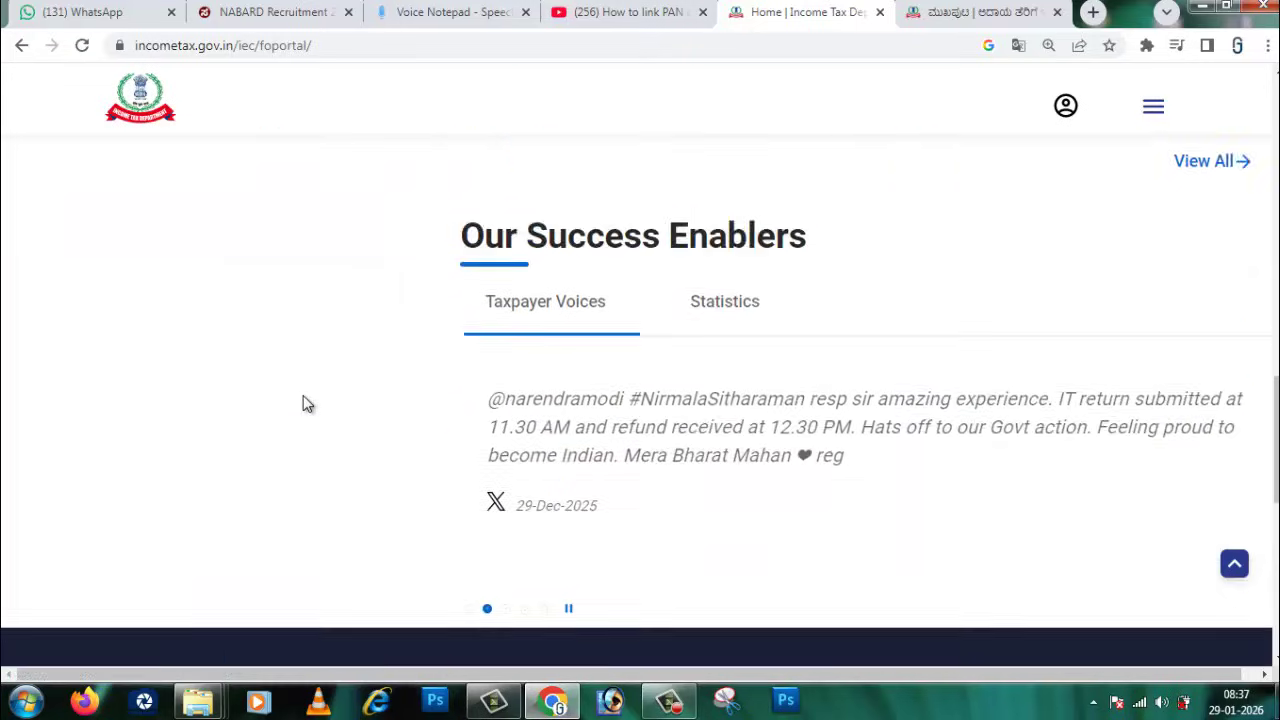
{"action": "scroll", "coordinate": [303, 398], "scroll_direction": "down", "scroll_amount": 3}
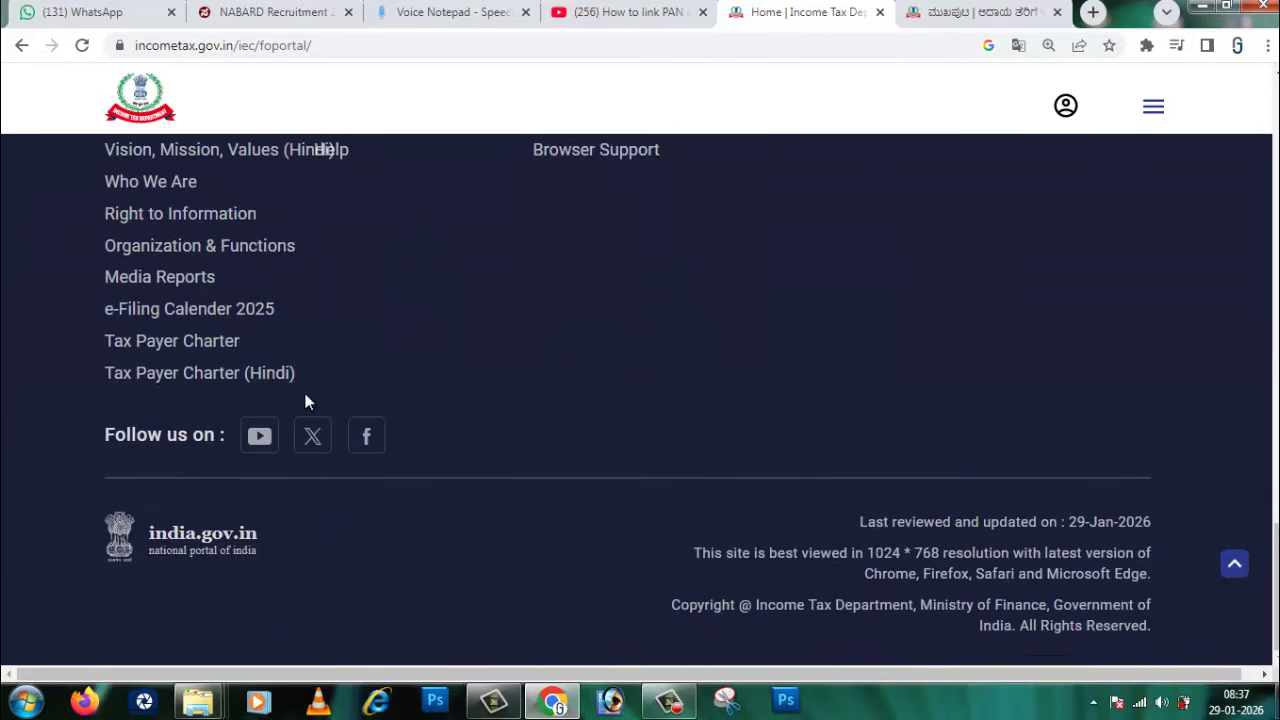
{"action": "scroll", "coordinate": [307, 400], "scroll_direction": "up", "scroll_amount": 4}
{"action": "scroll", "coordinate": [307, 400], "scroll_direction": "up", "scroll_amount": 10}
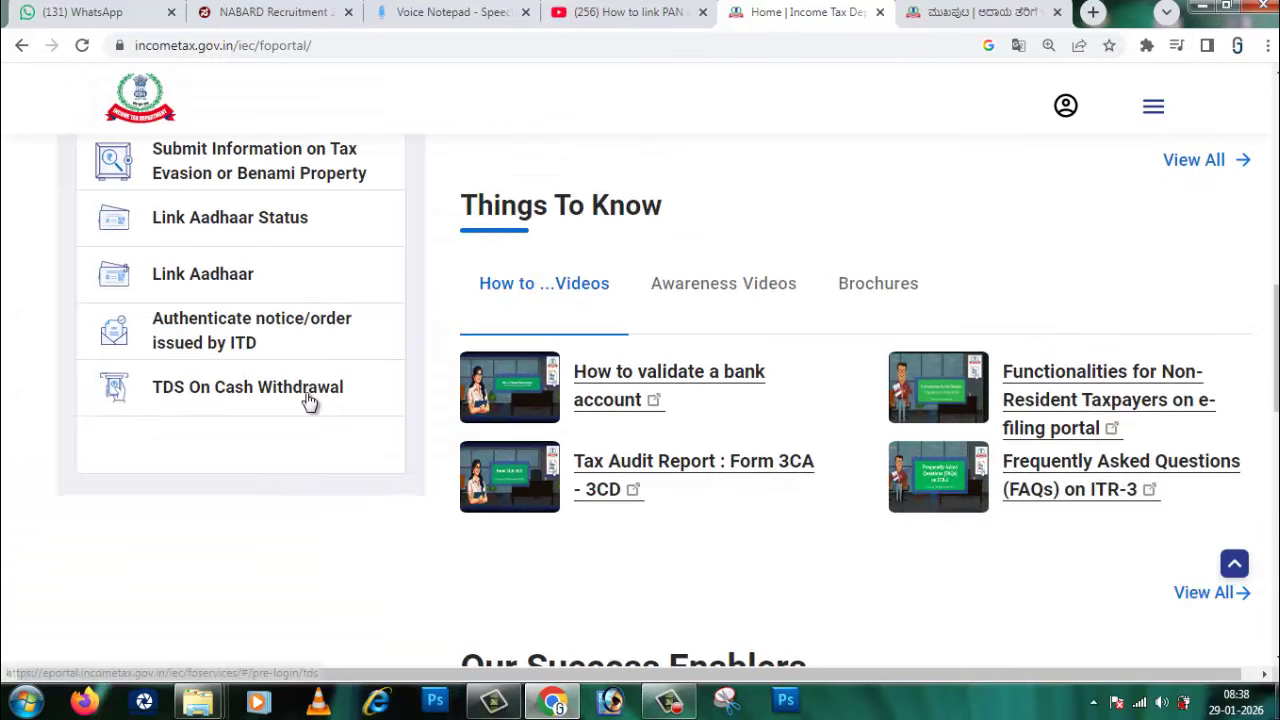
{"action": "scroll", "coordinate": [310, 400], "scroll_direction": "up", "scroll_amount": 2}
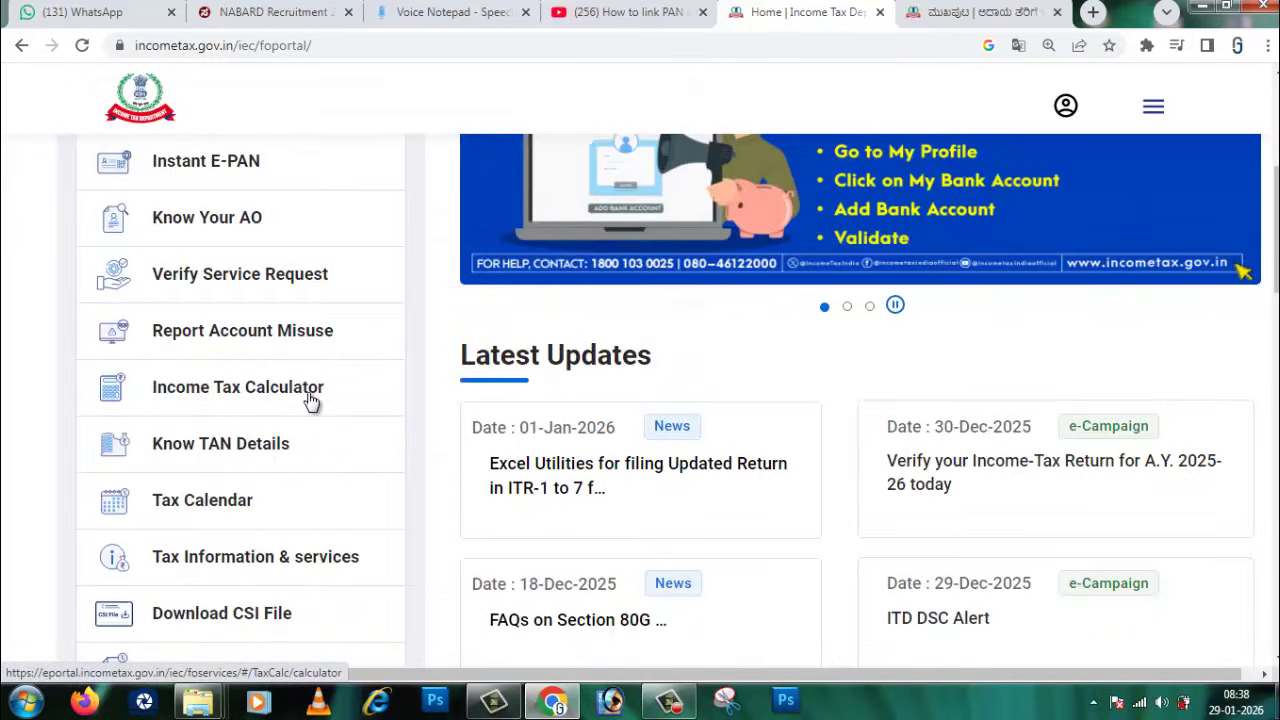